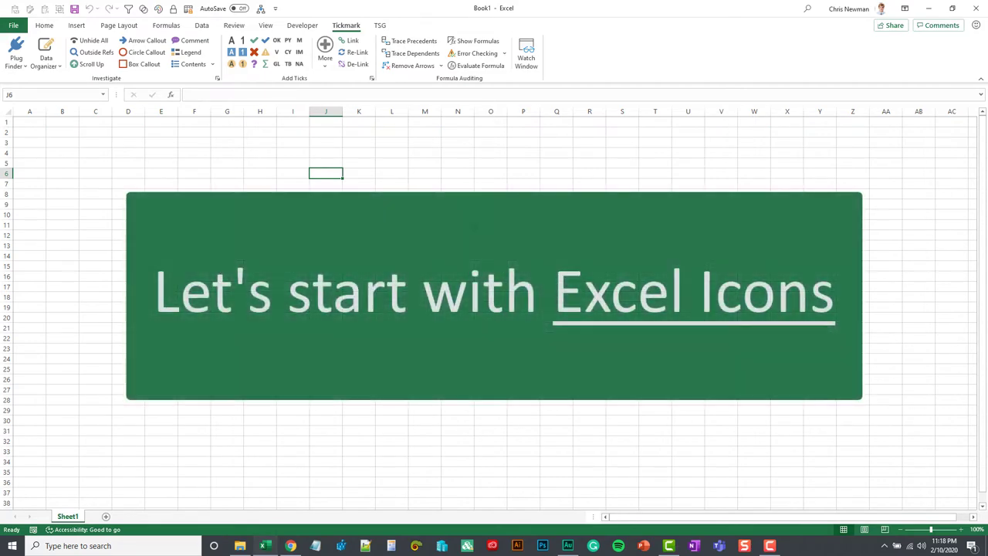
# Insert the target and stopwatch icons from the Analytics category and place them near the upper rows around columns H to K
pyautogui.click(415, 183)
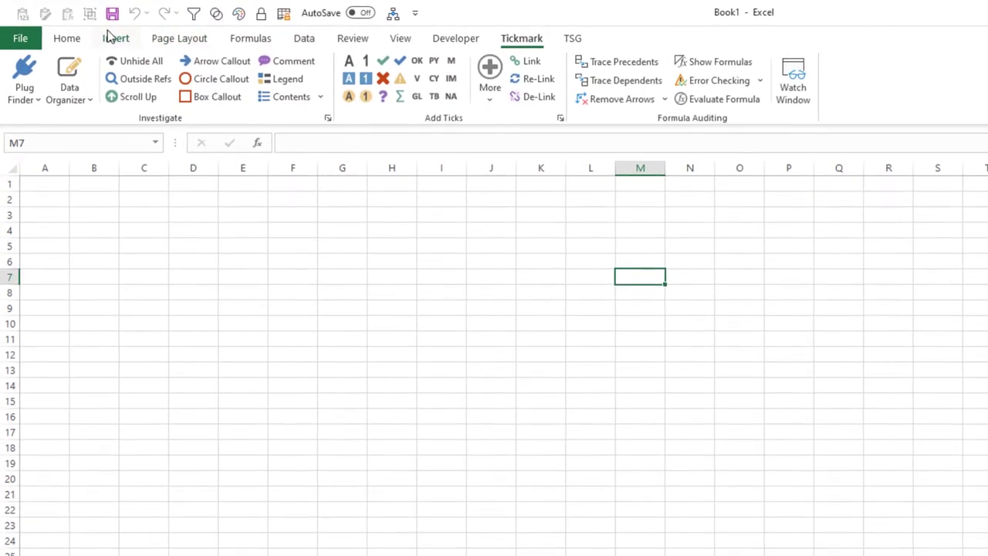
pyautogui.click(75, 26)
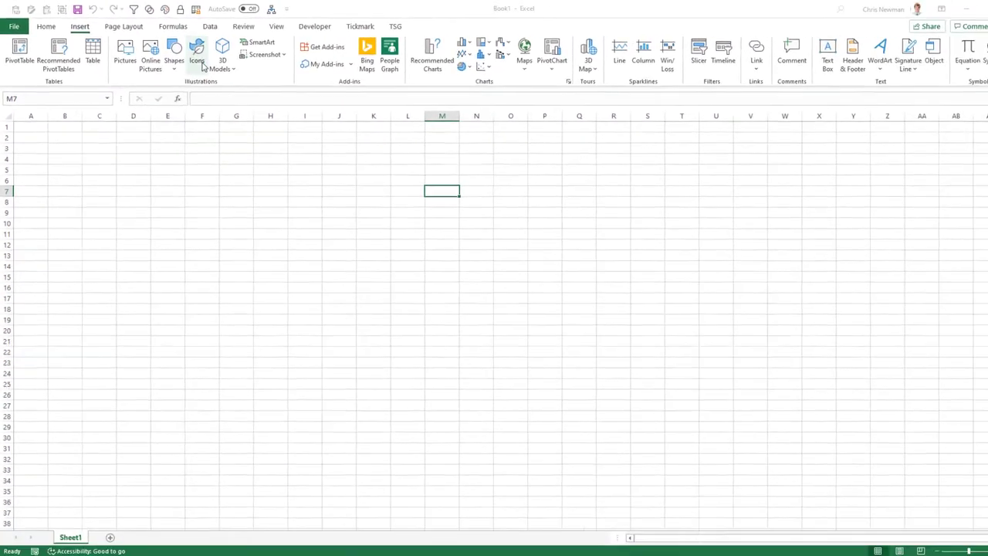
pyautogui.click(285, 77)
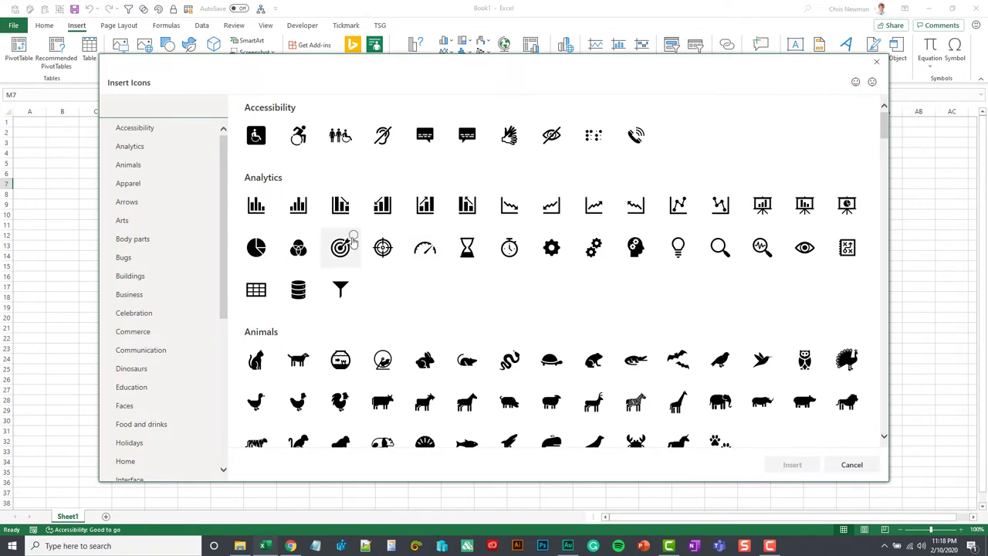
pyautogui.click(351, 241)
pyautogui.click(518, 242)
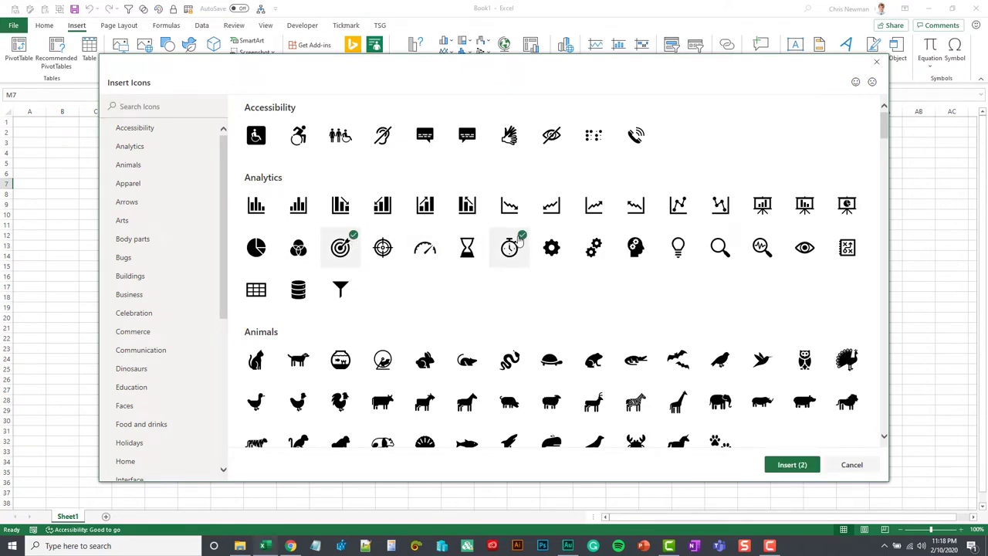
pyautogui.click(795, 465)
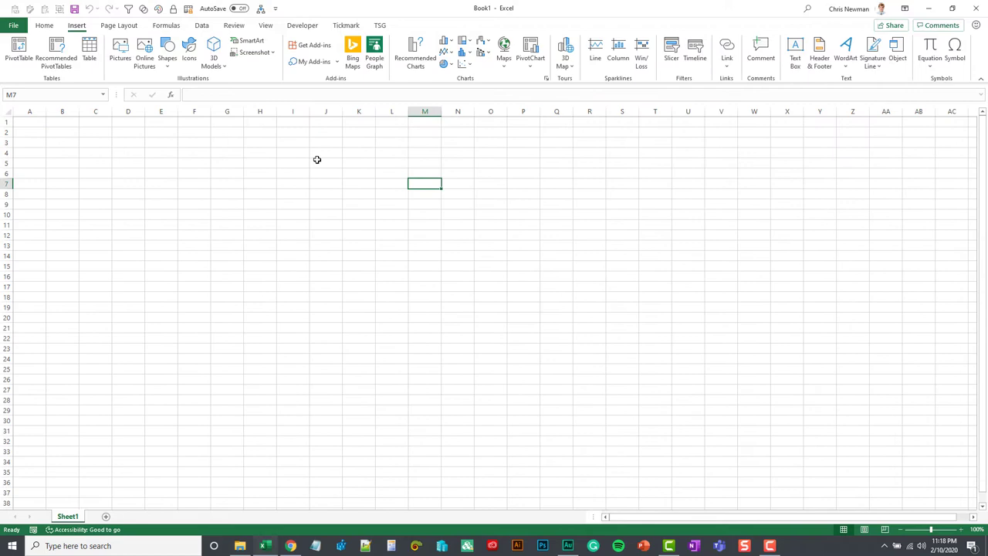
pyautogui.moveTo(450, 210); pyautogui.dragTo(340, 165)
pyautogui.click(342, 173)
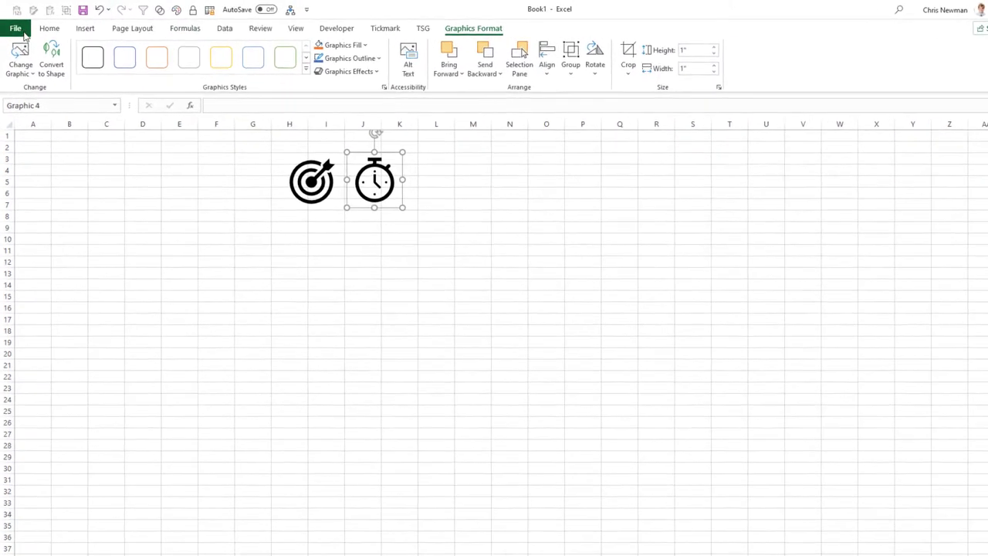
# Color the stopwatch icon Emerald and the target icon Rose with the branding colors, and nudge the stopwatch slightly
pyautogui.click(51, 30)
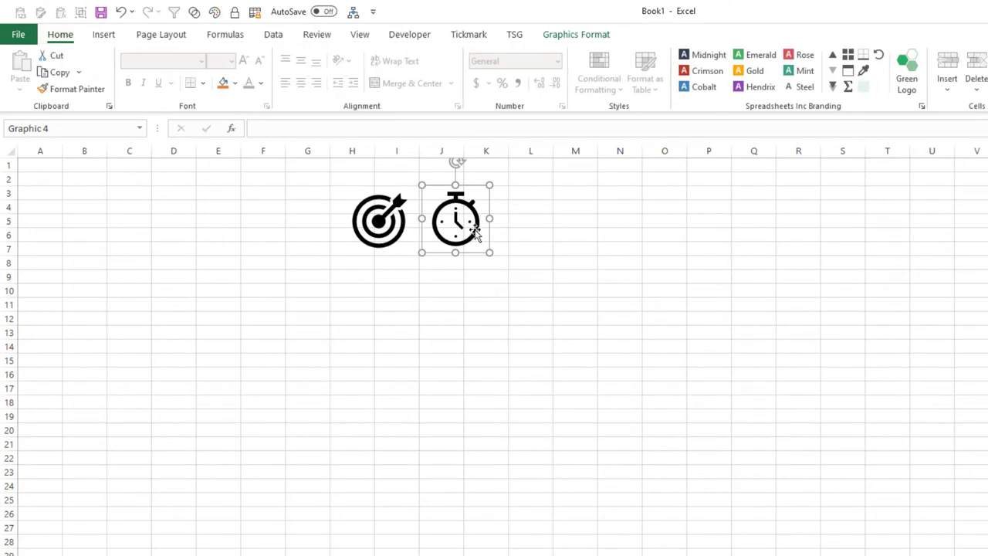
pyautogui.click(749, 54)
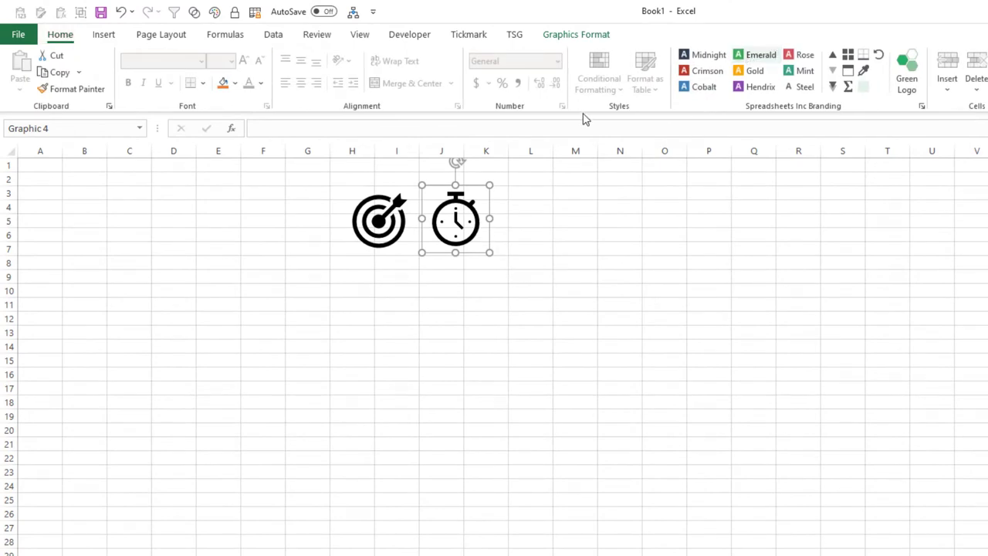
pyautogui.click(390, 212)
pyautogui.click(797, 55)
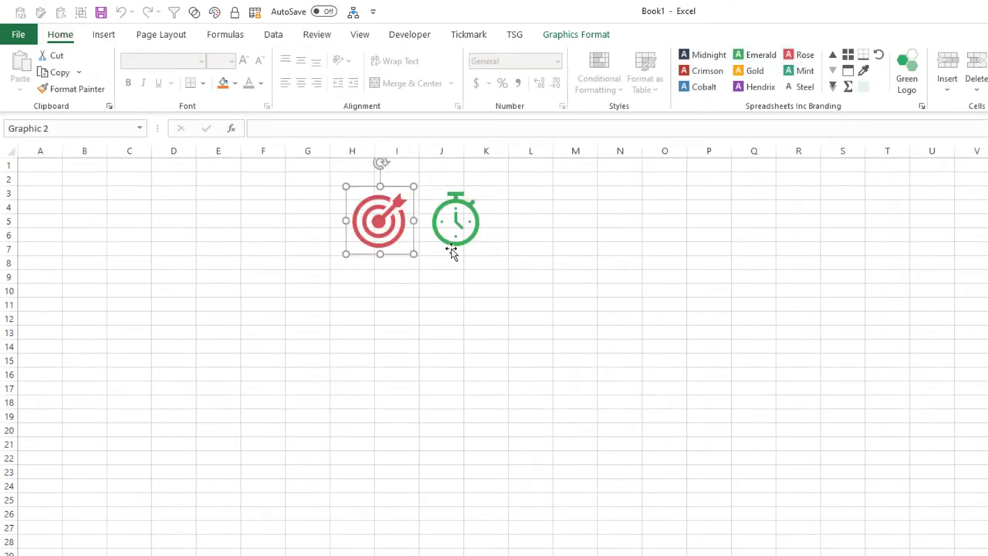
pyautogui.moveTo(472, 230); pyautogui.dragTo(469, 234)
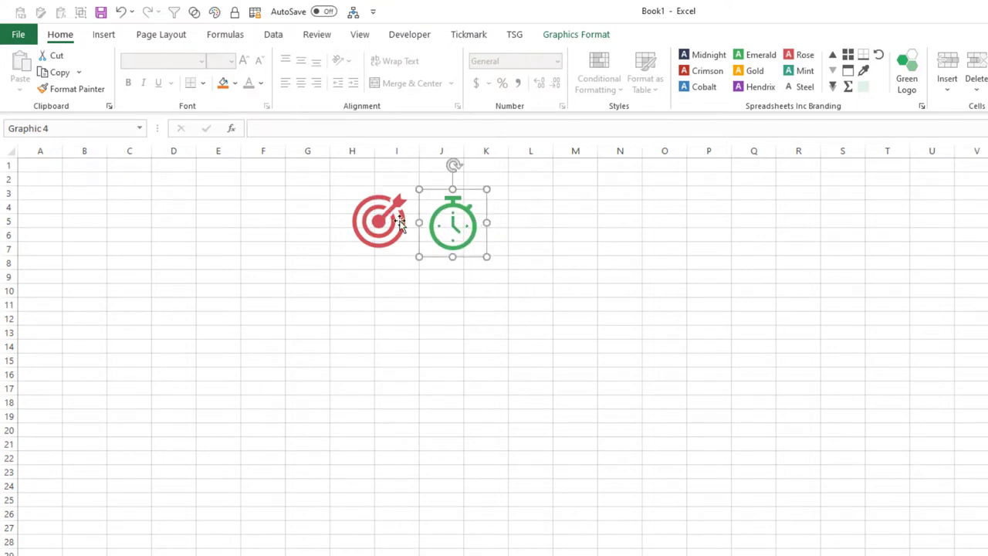
pyautogui.click(545, 230)
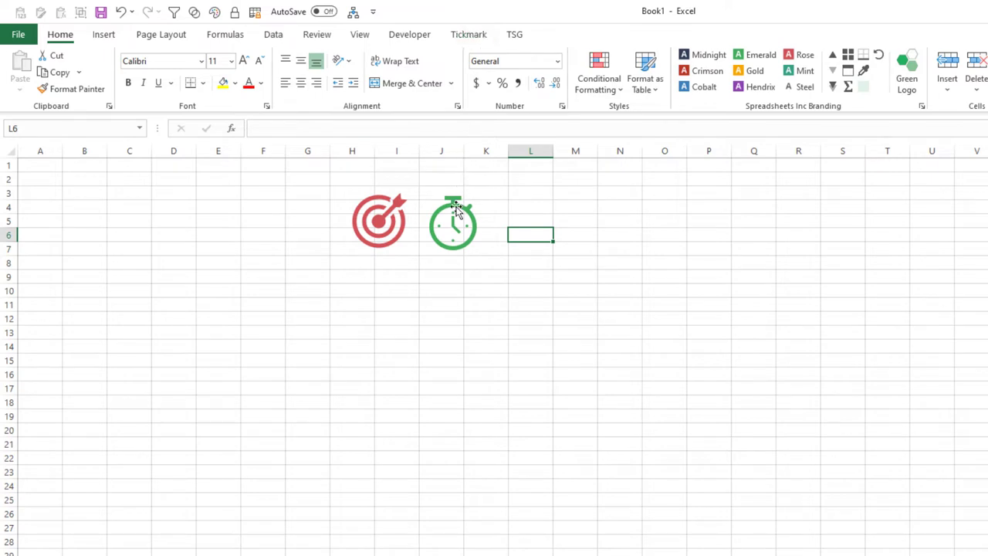
# Create a custom tick from the stopwatch icon in slot 01, named "Time Sensitive", with the ribbon icon set to Mirror
pyautogui.click(457, 209)
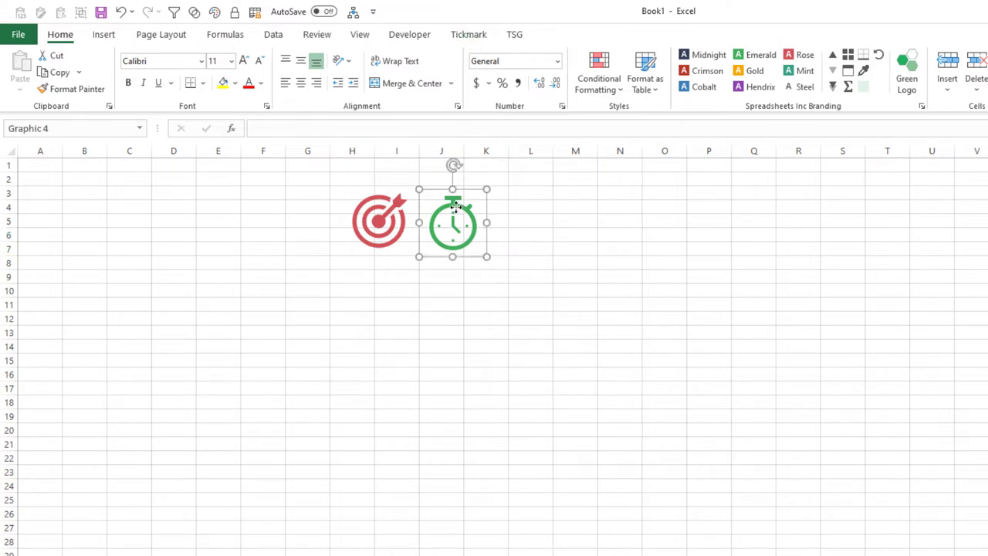
pyautogui.click(469, 35)
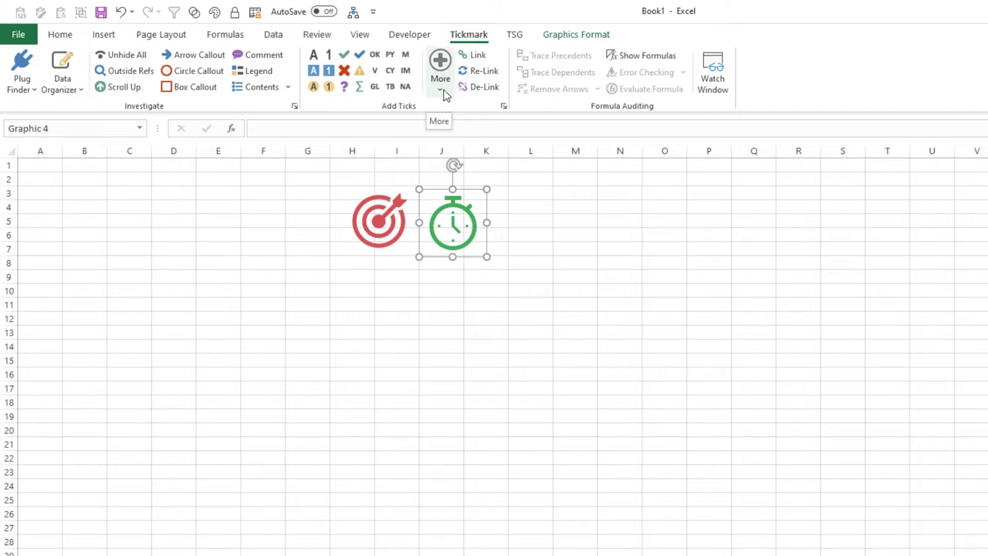
pyautogui.click(443, 93)
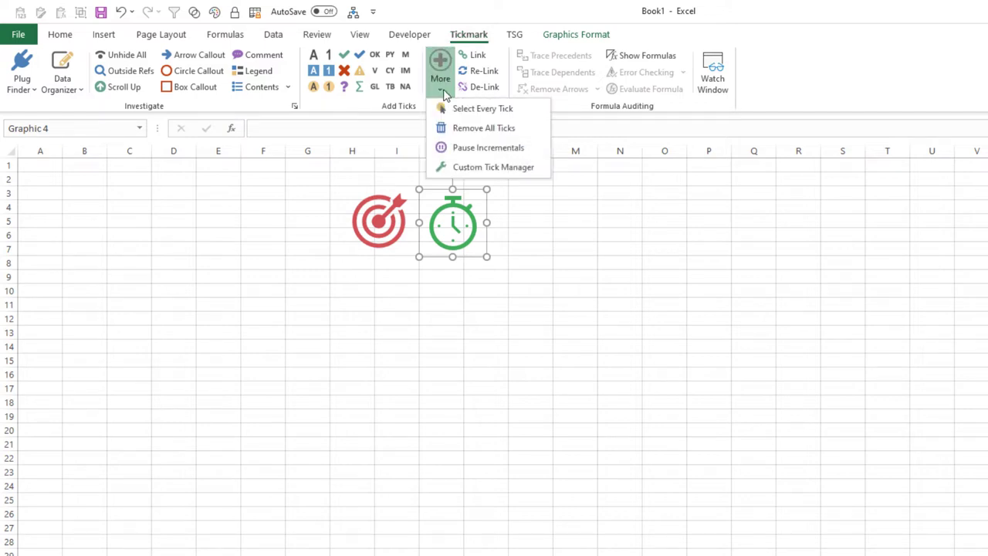
pyautogui.click(495, 167)
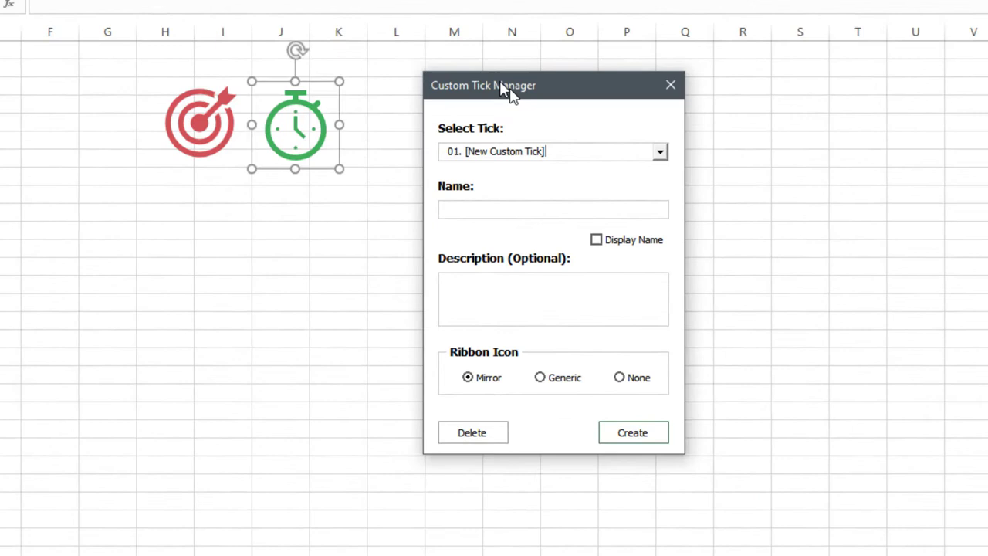
pyautogui.click(651, 141)
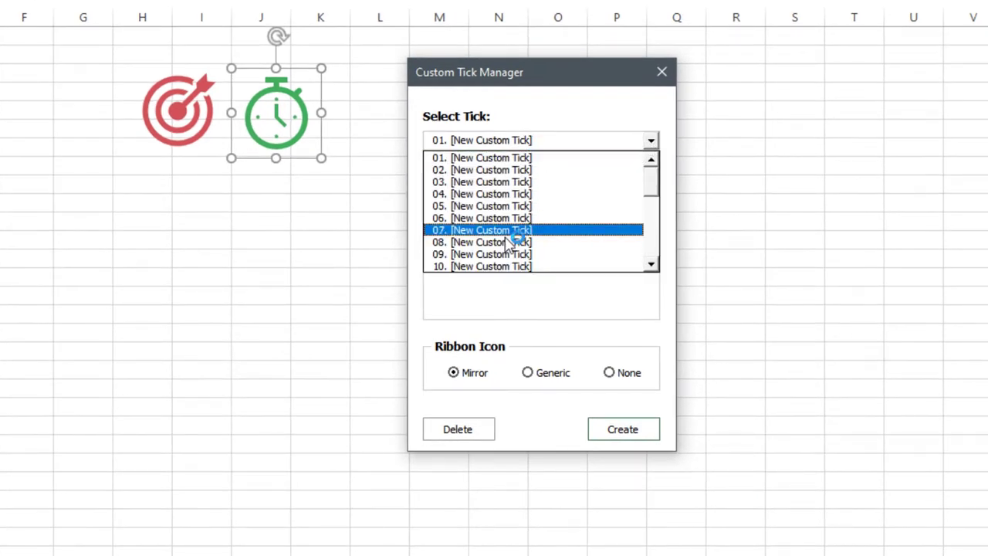
pyautogui.moveTo(651, 185)
pyautogui.mouseDown()
pyautogui.moveTo(645, 269)
pyautogui.moveTo(653, 172)
pyautogui.mouseUp()
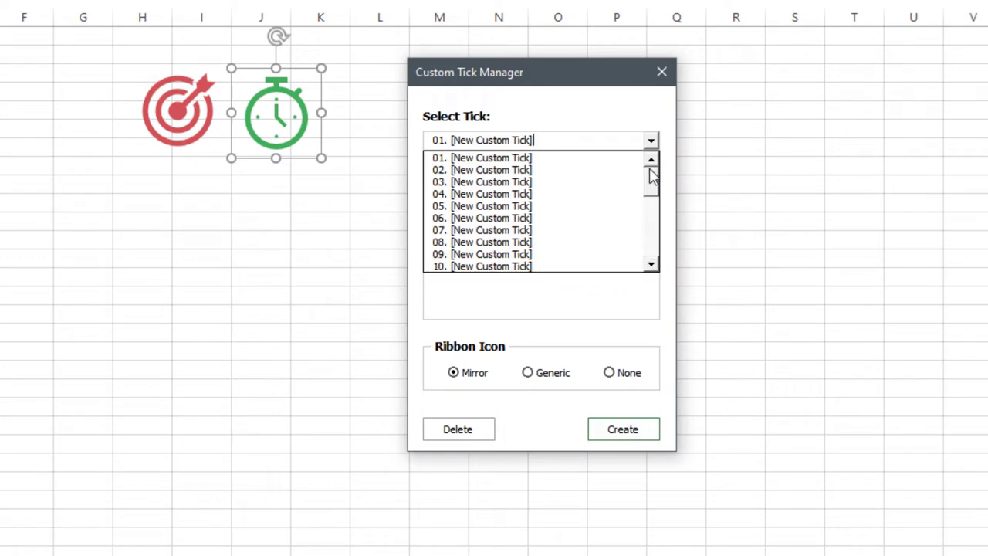
pyautogui.click(483, 161)
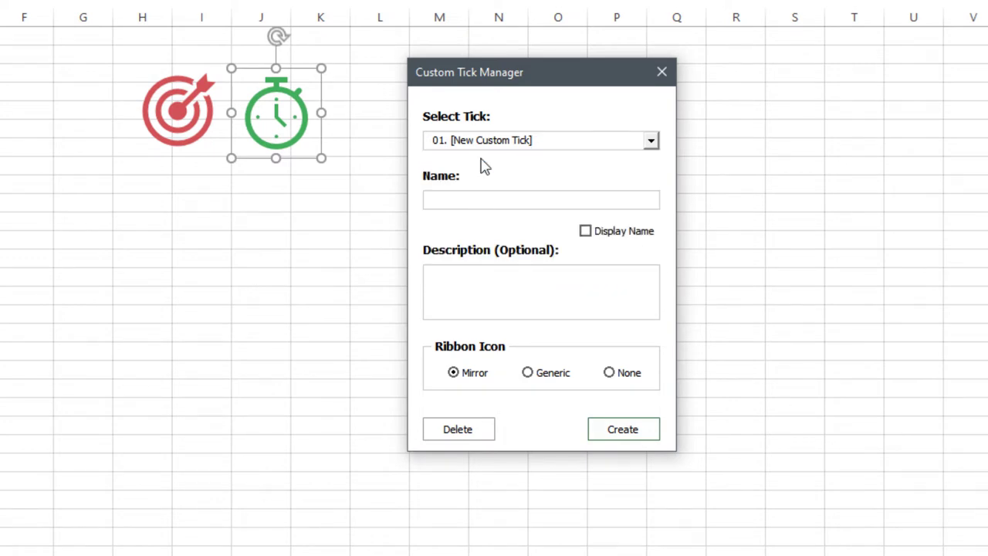
pyautogui.click(455, 199)
pyautogui.write('Time Sensitive')
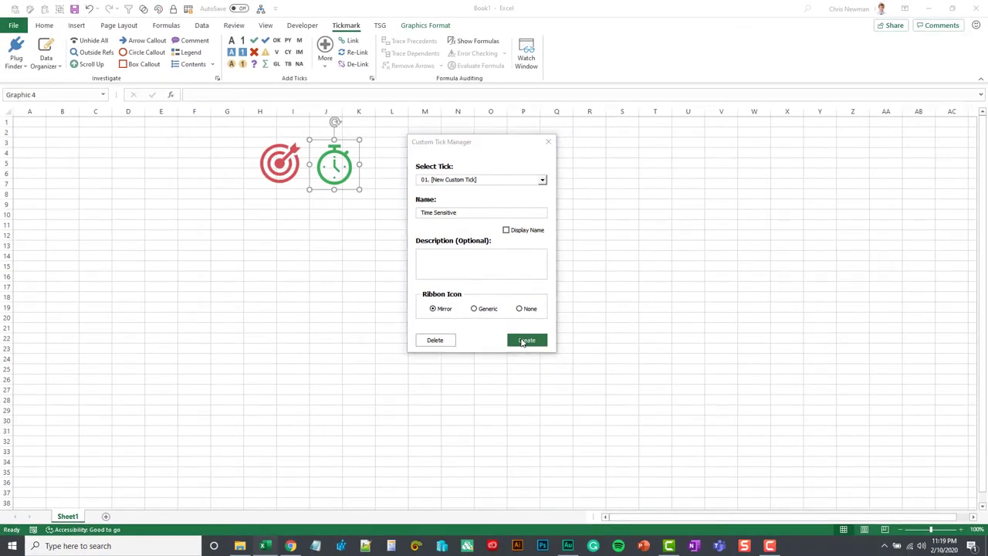
pyautogui.click(526, 340)
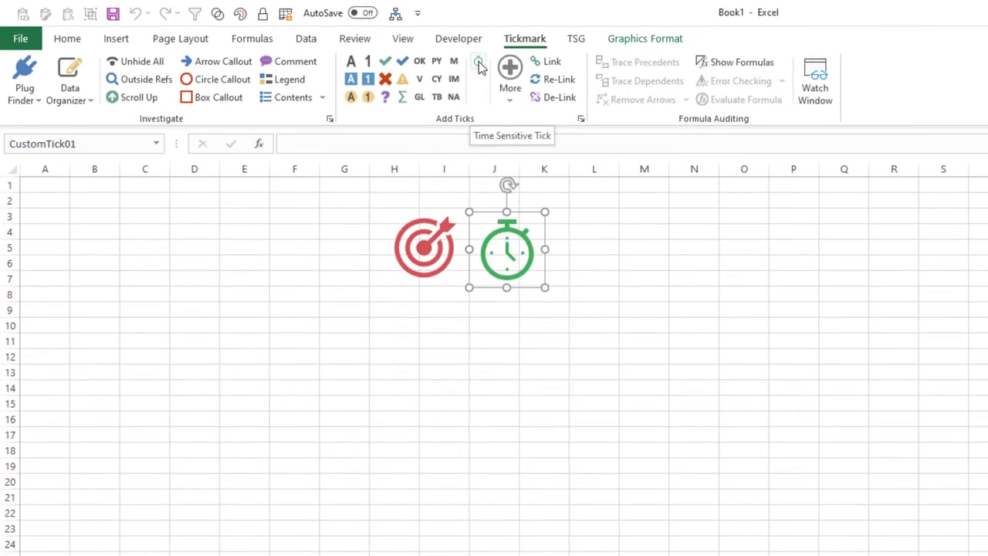
# Add the Time Sensitive tick to cells P4 and P5
pyautogui.click(701, 261)
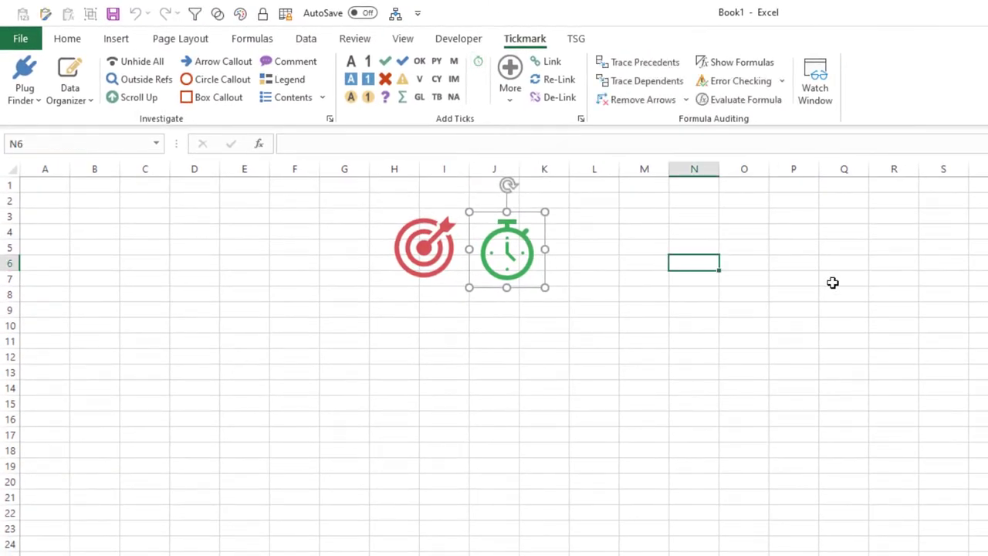
pyautogui.moveTo(794, 232); pyautogui.dragTo(796, 249)
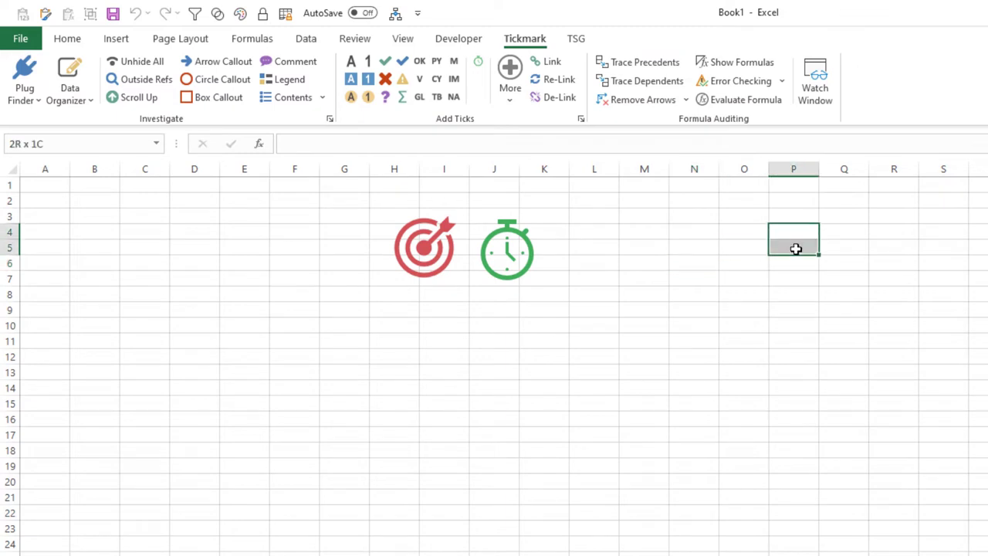
pyautogui.click(479, 65)
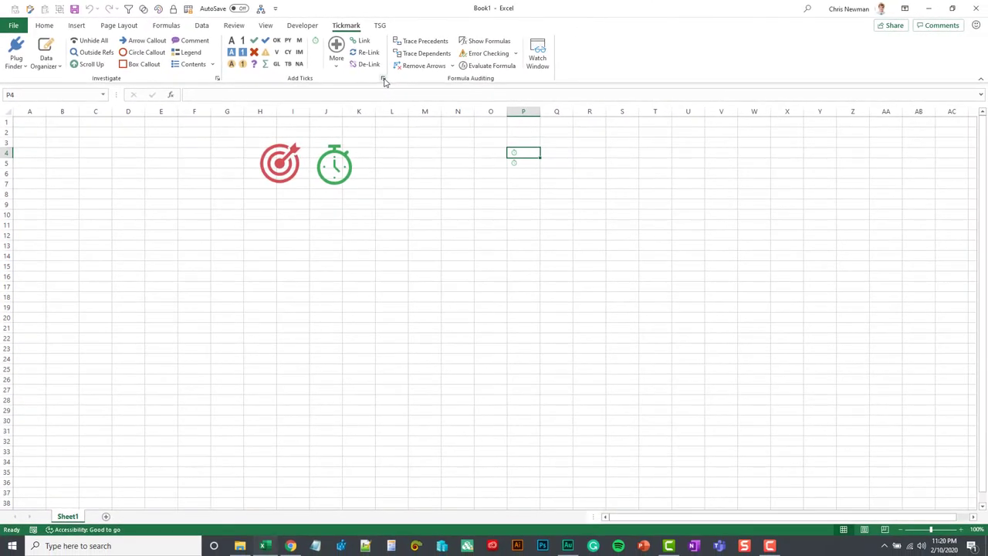
# Turn off Use Cell Height for custom tick icons in the Tick Settings and save
pyautogui.click(426, 88)
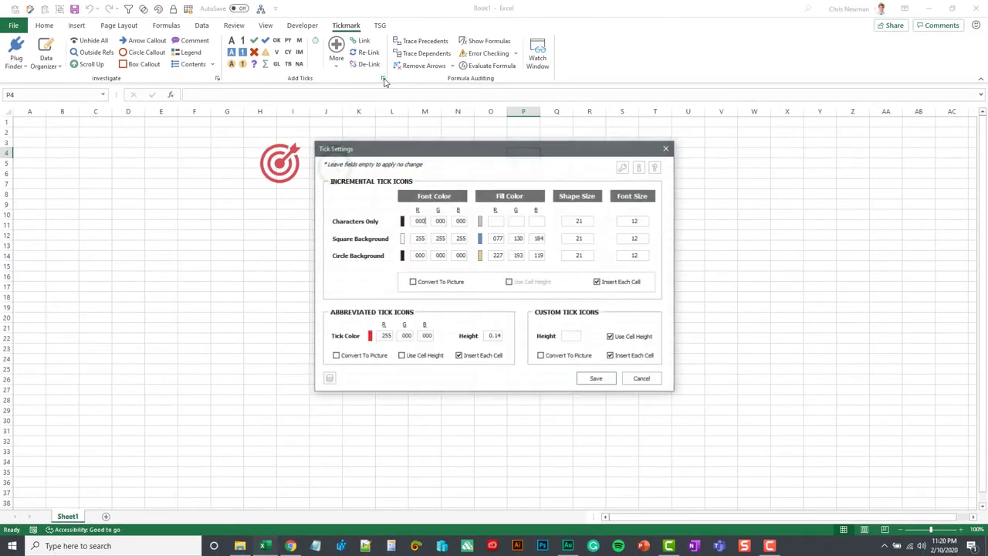
pyautogui.moveTo(541, 155); pyautogui.dragTo(519, 142)
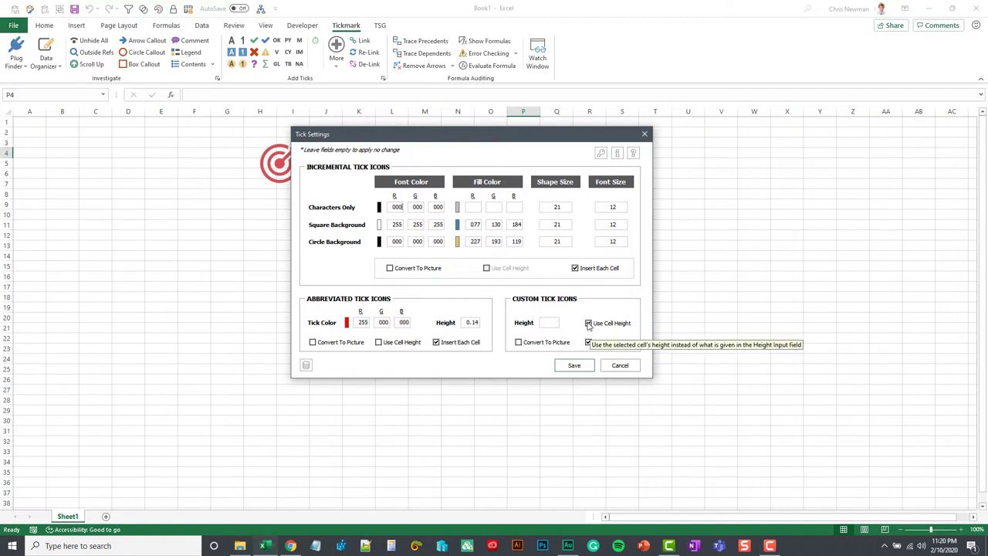
pyautogui.click(572, 364)
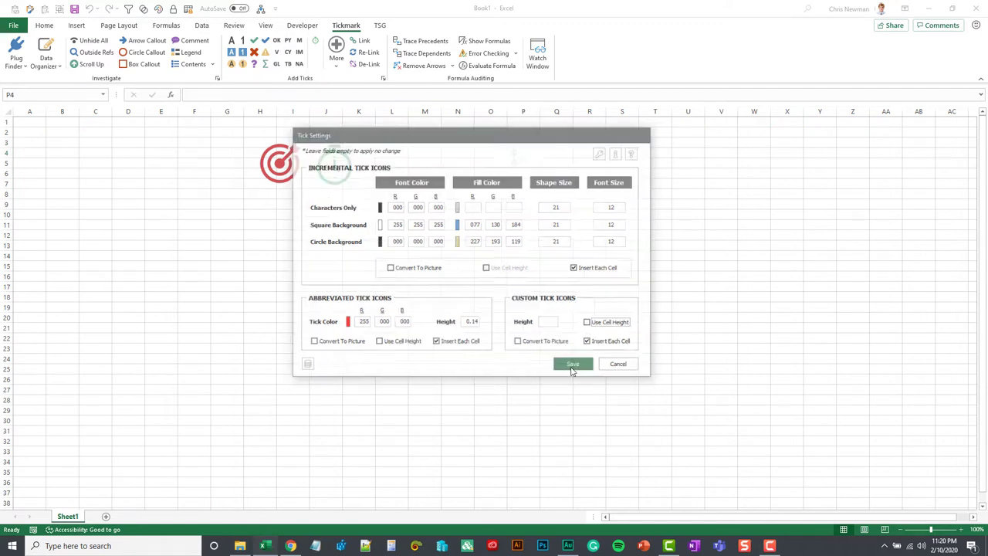
# Insert a Time Sensitive tick at its original size in cell P7 and delete it again
pyautogui.click(528, 185)
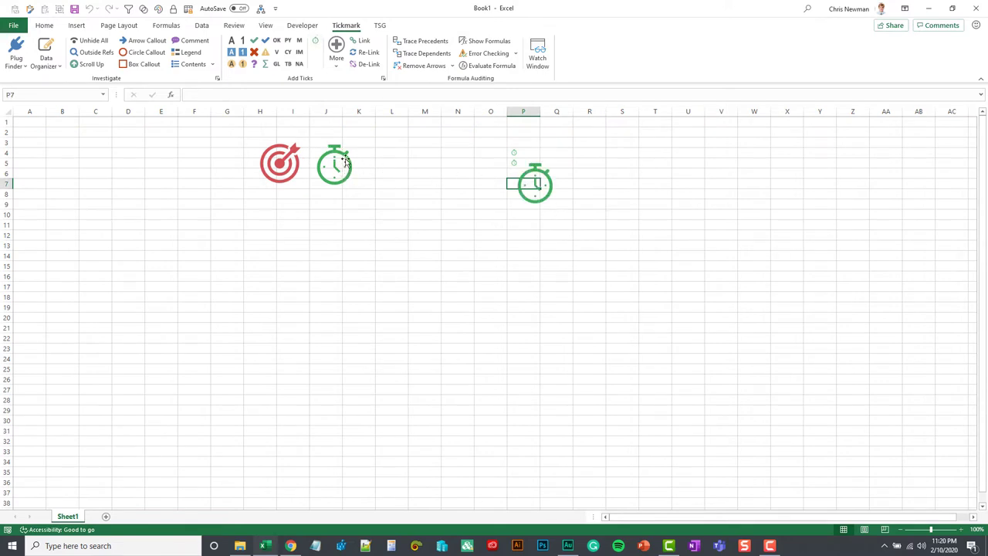
pyautogui.click(544, 180)
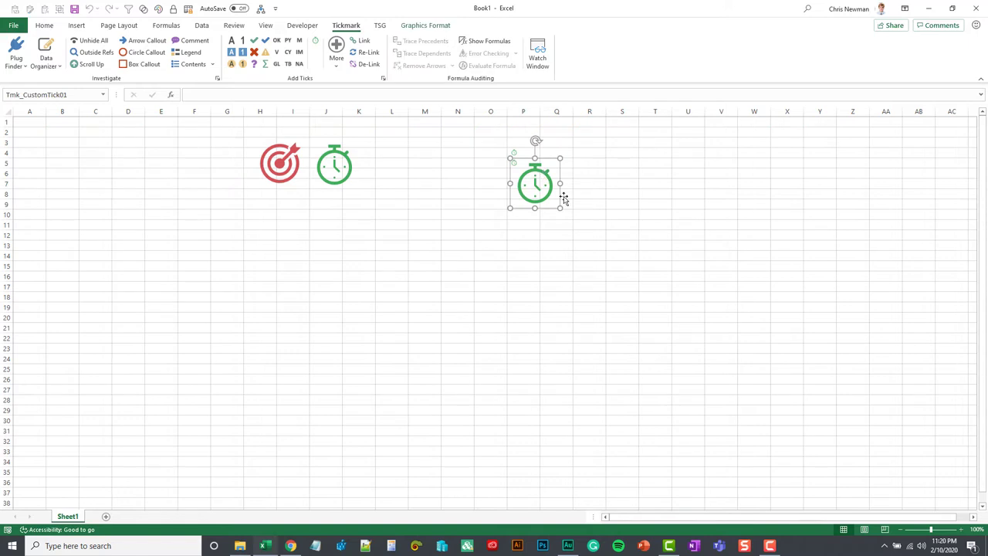
pyautogui.press('Delete')
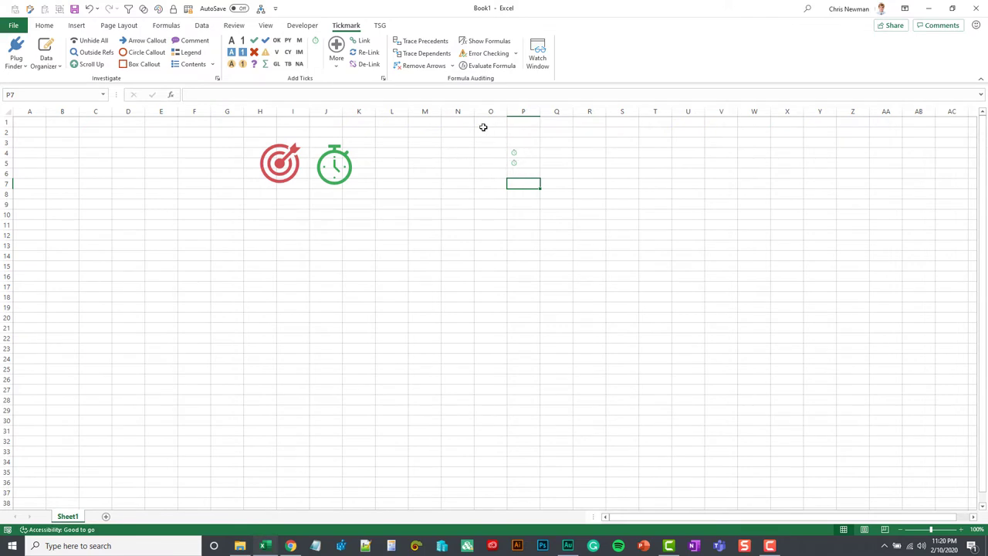
# Turn Use Cell Height back on for custom tick icons in the Tick Settings and save
pyautogui.click(383, 79)
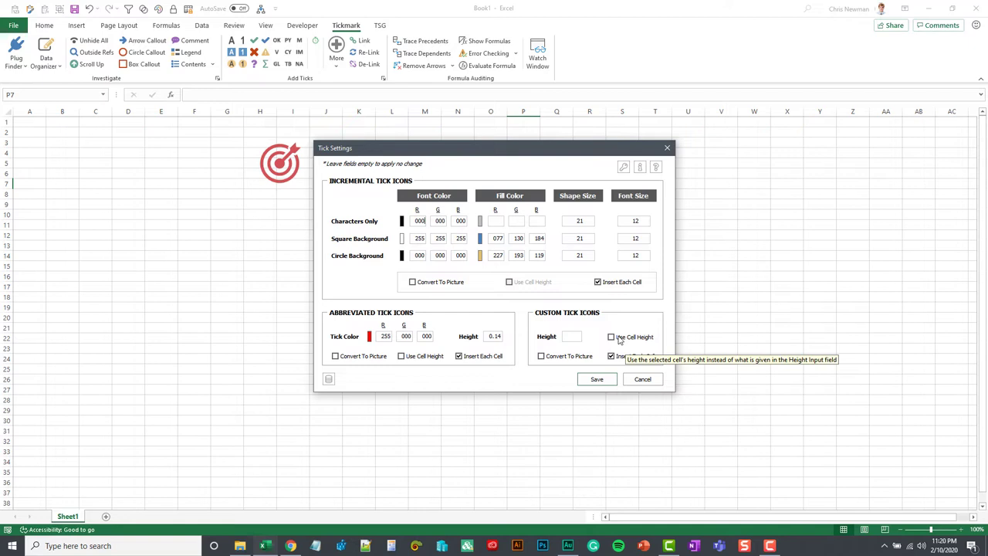
pyautogui.click(613, 338)
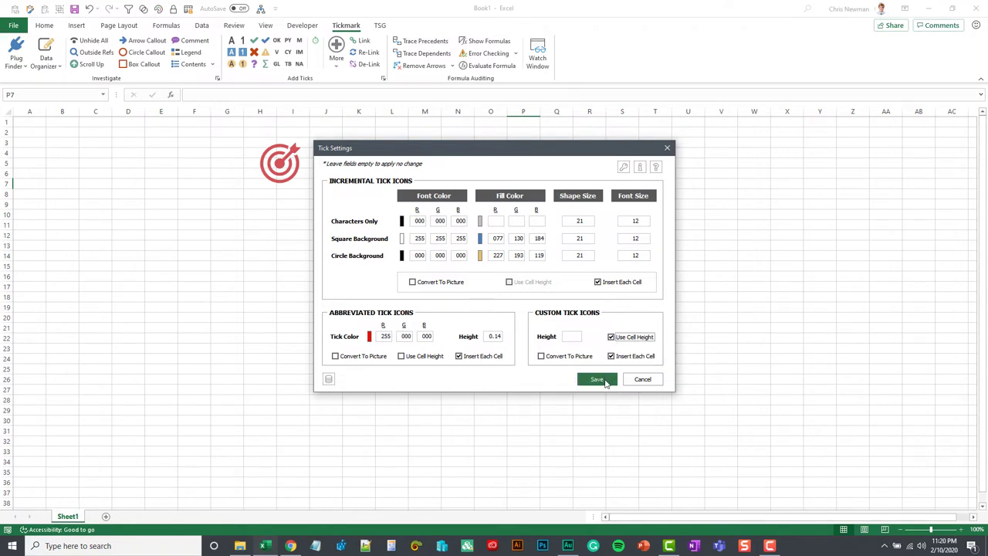
pyautogui.click(598, 380)
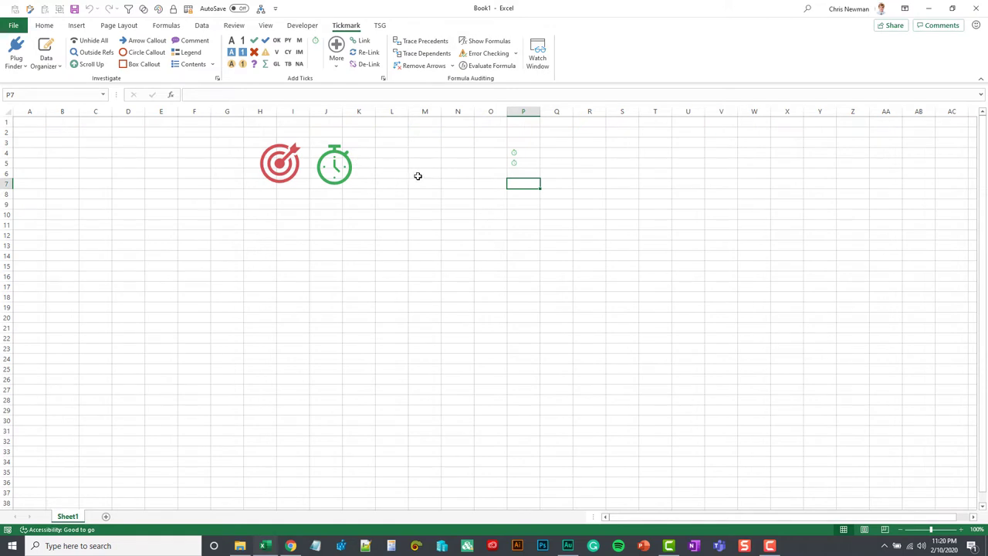
# Create a custom tick named Target in slot 02 from the red target icon, with the Mirror ribbon icon option
pyautogui.click(287, 138)
pyautogui.click(336, 54)
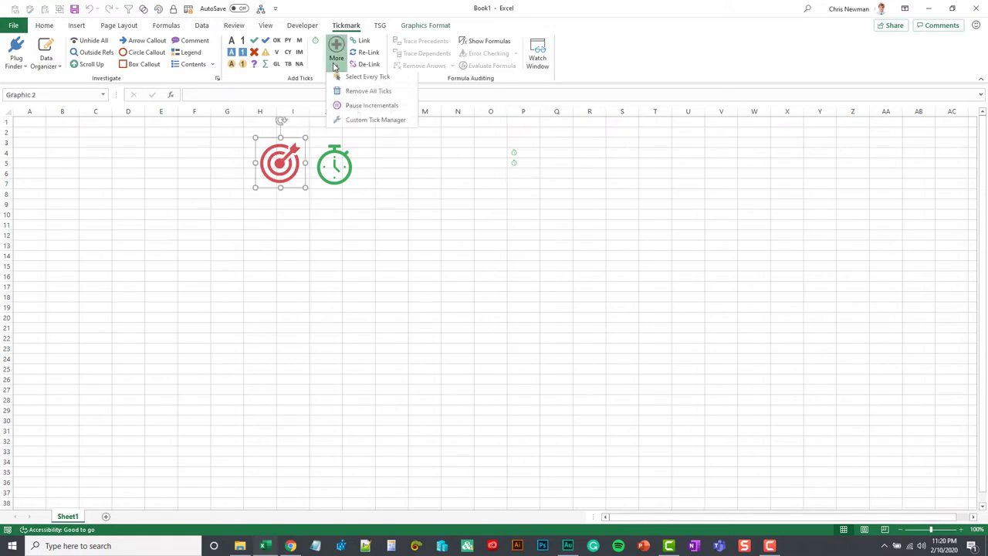
pyautogui.click(363, 123)
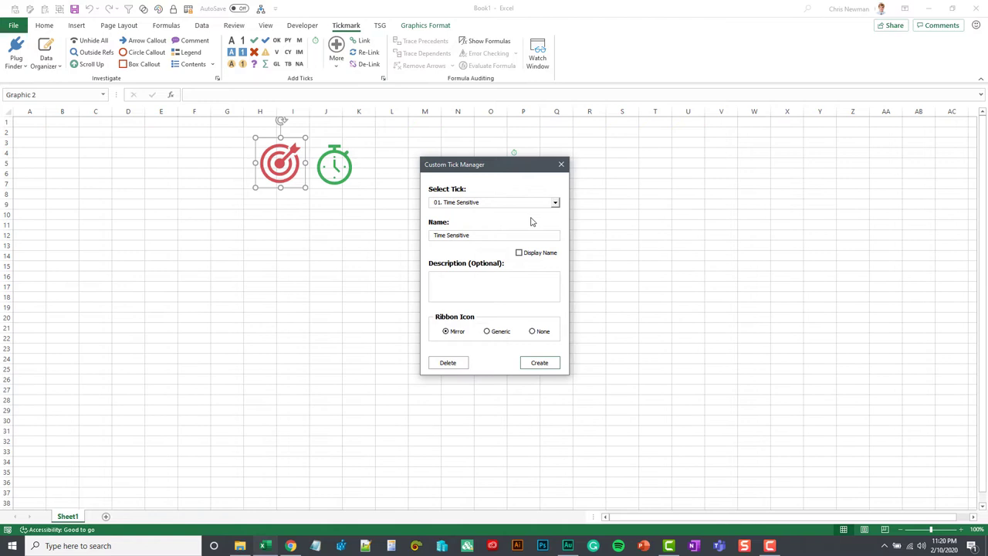
pyautogui.click(555, 202)
pyautogui.click(476, 217)
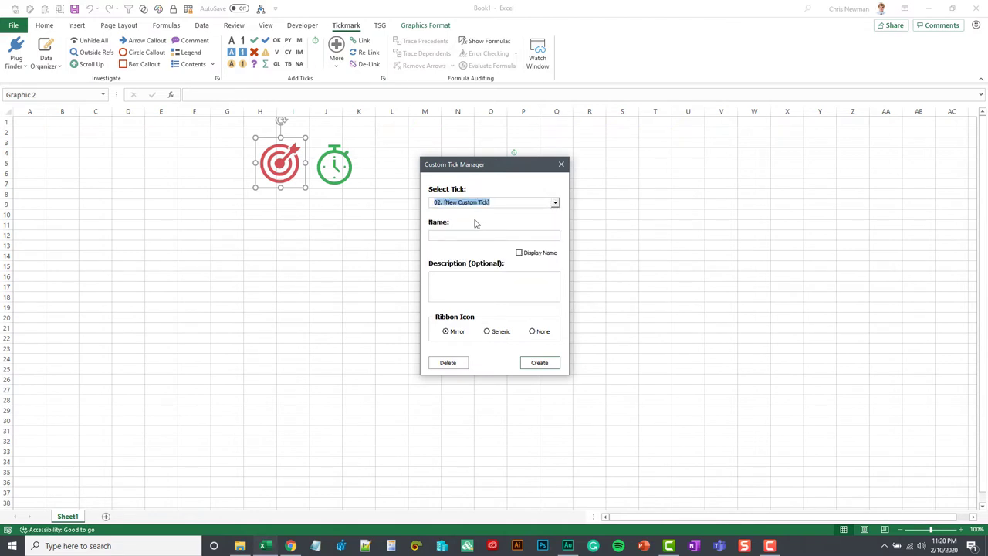
pyautogui.click(434, 235)
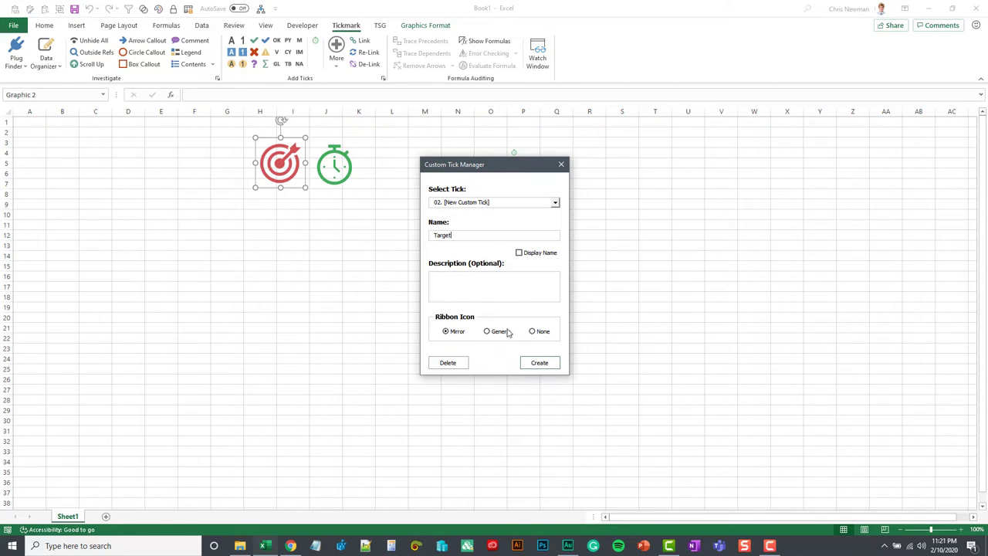
pyautogui.click(547, 365)
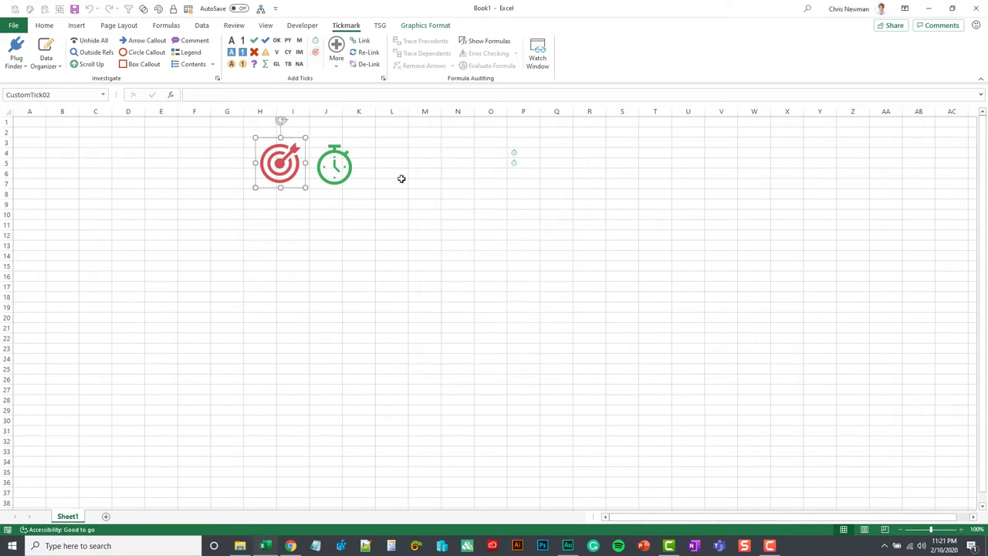
# Insert the Target tick in cells M4 through M6
pyautogui.moveTo(415, 149); pyautogui.dragTo(419, 172)
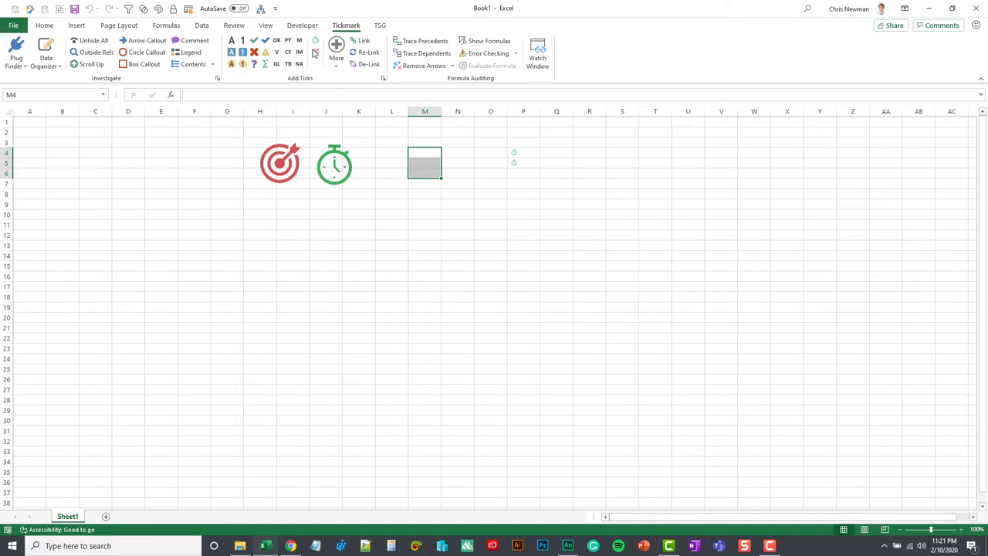
pyautogui.hotkey('ctrl', 'shift', '2')
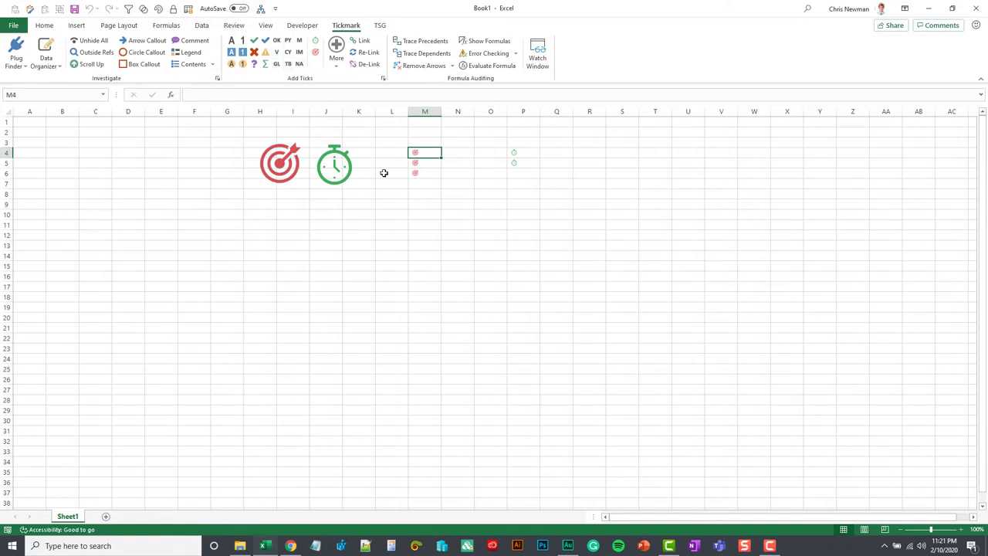
pyautogui.click(391, 225)
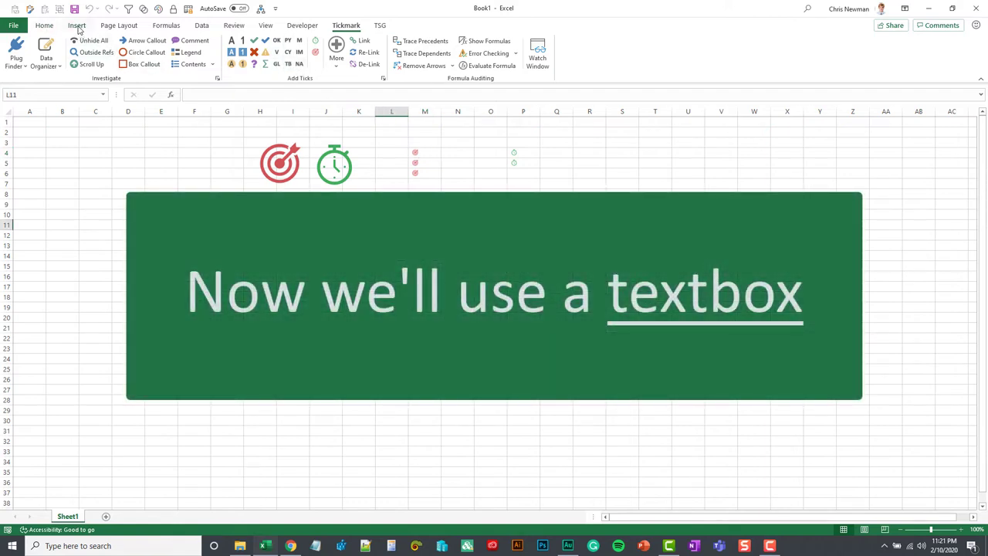
# Add a text box reading MGR below the Target ticks and make it narrower
pyautogui.click(77, 25)
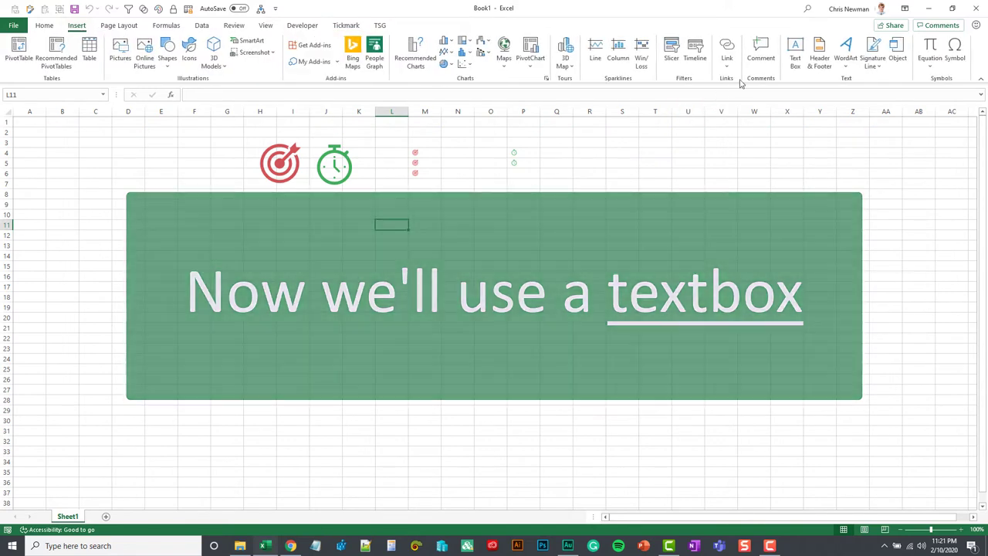
pyautogui.click(795, 54)
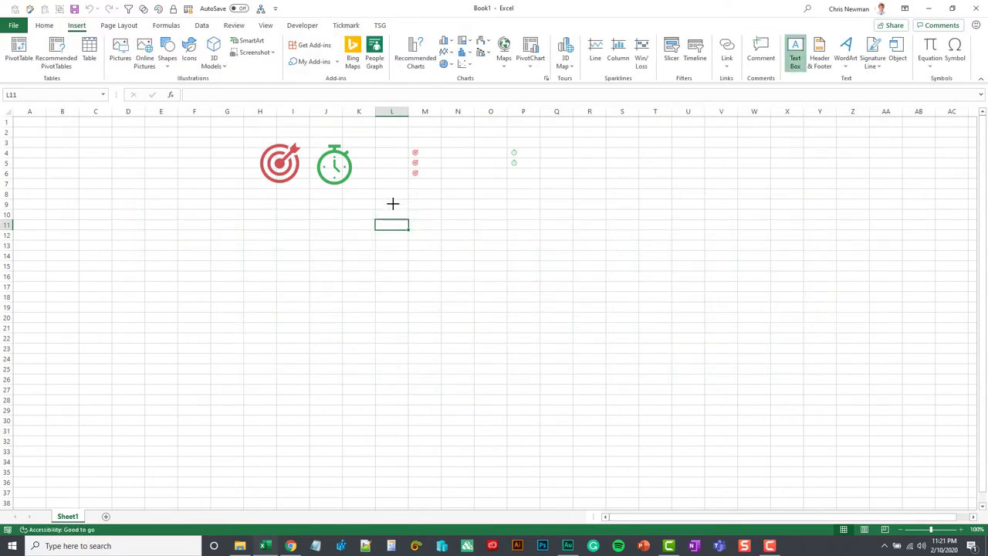
pyautogui.moveTo(377, 198); pyautogui.dragTo(456, 225)
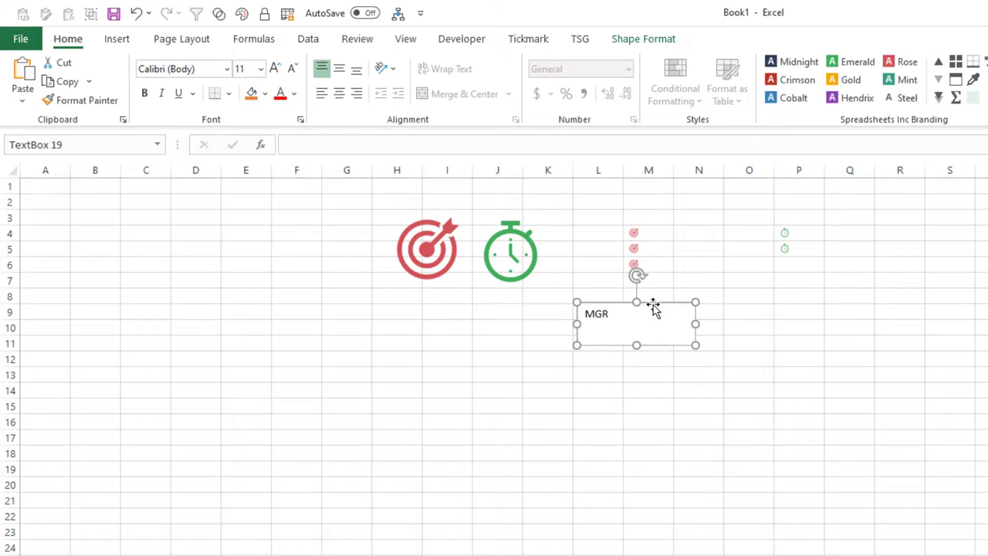
pyautogui.moveTo(693, 323); pyautogui.dragTo(616, 310)
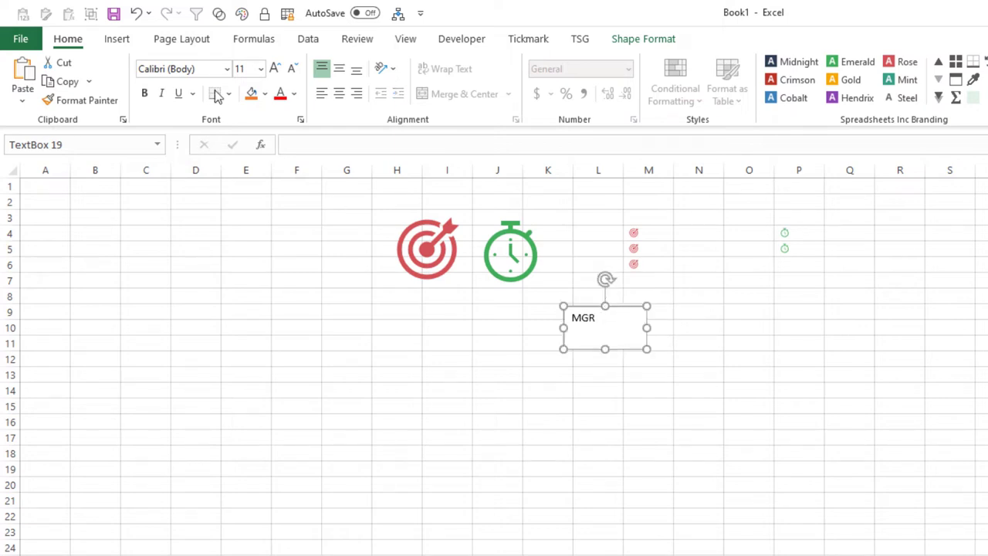
# Format the MGR text in the Aharoni font at size 24
pyautogui.click(276, 71)
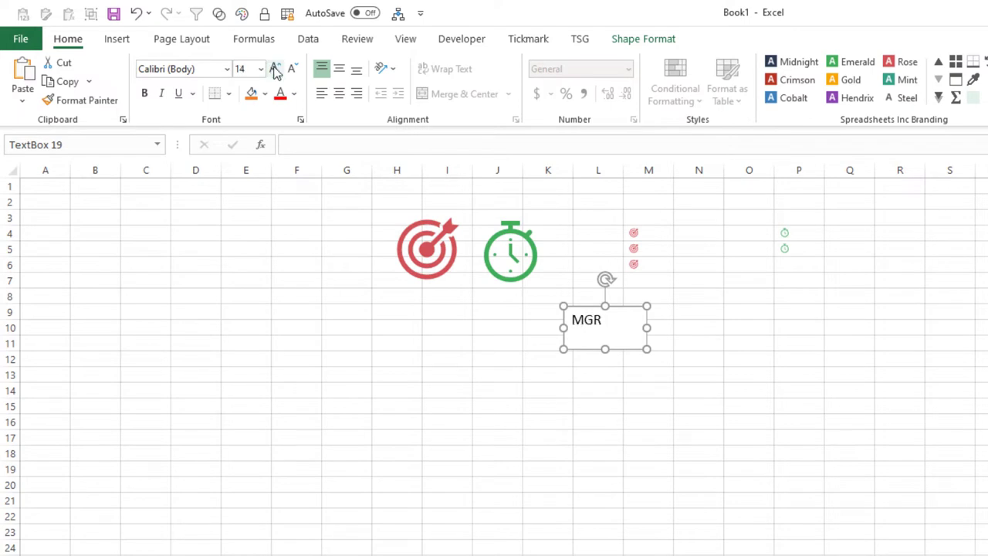
pyautogui.click(275, 71)
pyautogui.click(275, 71)
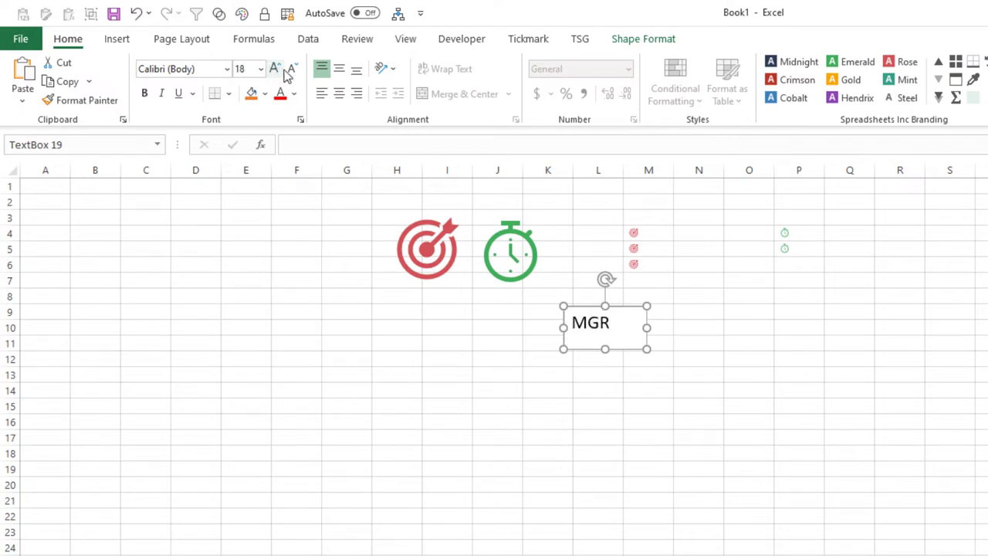
pyautogui.click(227, 68)
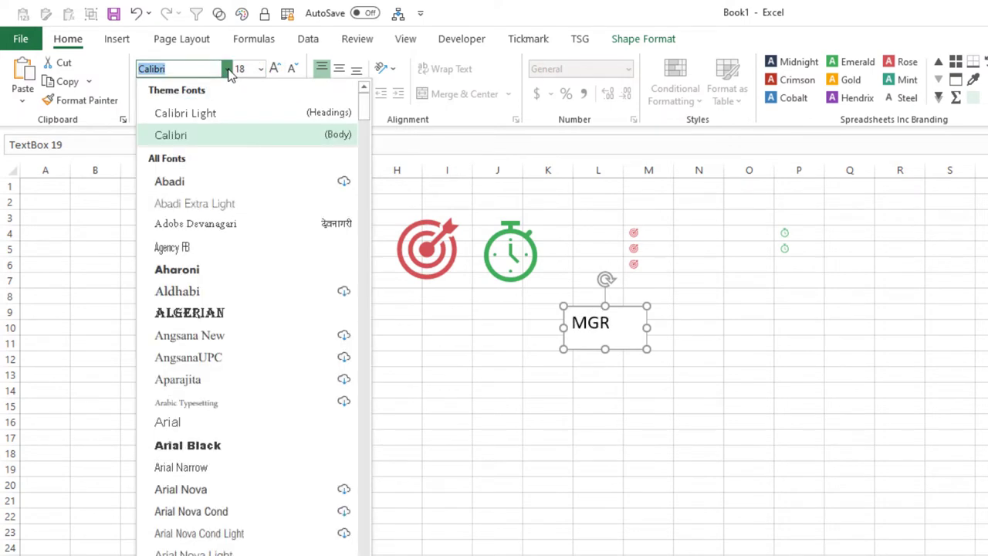
pyautogui.click(191, 278)
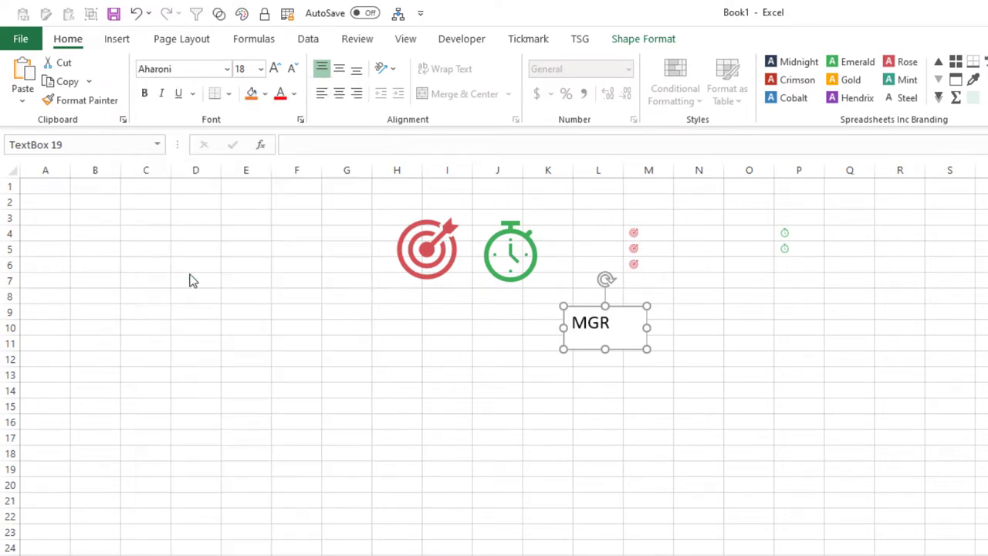
pyautogui.click(275, 69)
pyautogui.click(276, 69)
pyautogui.click(276, 68)
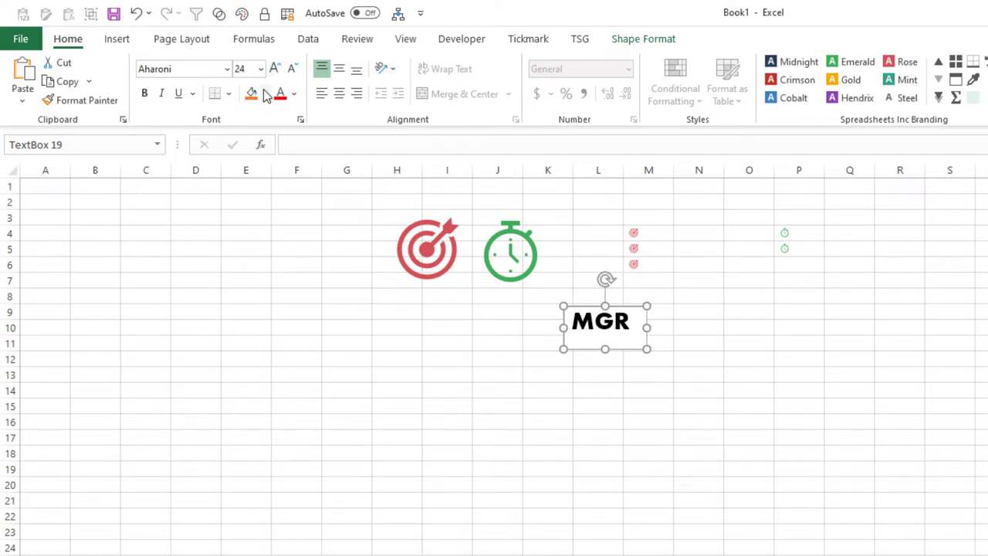
# Center the MGR text horizontally and vertically in its box and color it dark gray
pyautogui.click(338, 69)
pyautogui.click(339, 94)
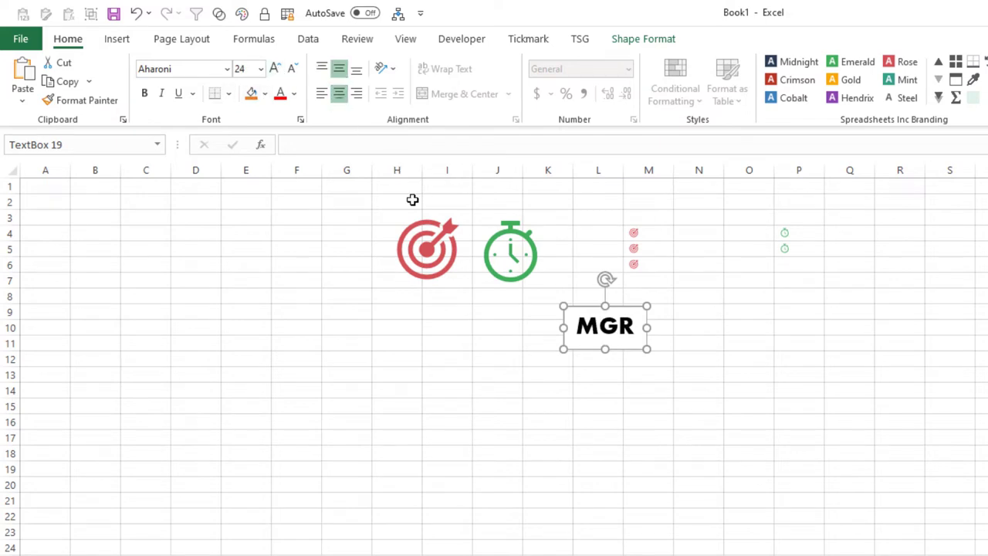
pyautogui.click(294, 94)
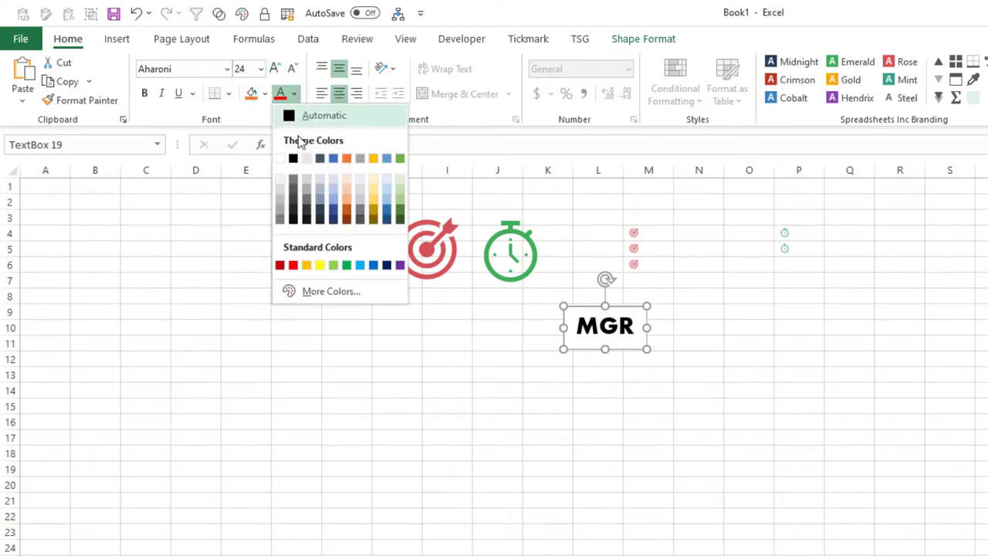
pyautogui.click(294, 191)
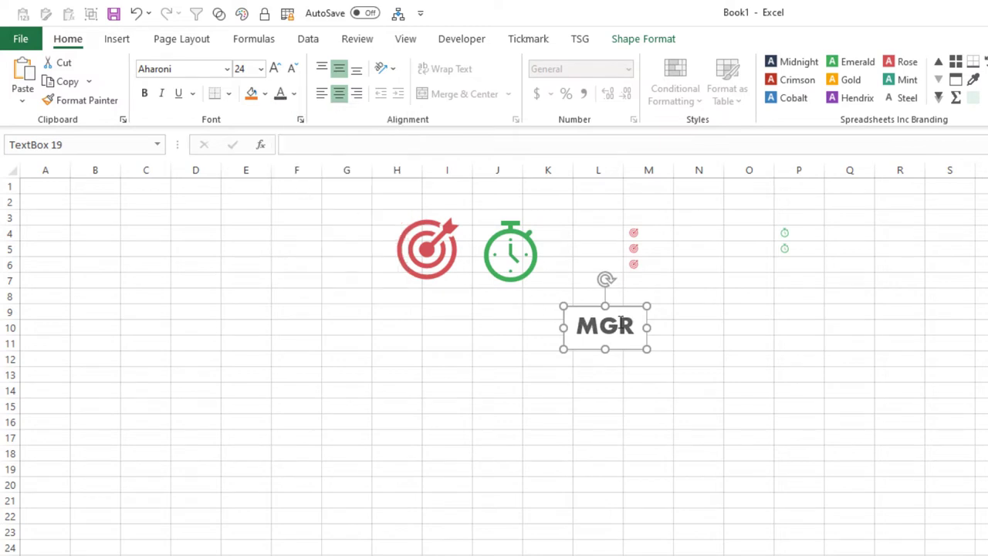
# Move the MGR text box to the right, around columns M to O
pyautogui.moveTo(636, 310); pyautogui.dragTo(720, 309)
pyautogui.click(774, 356)
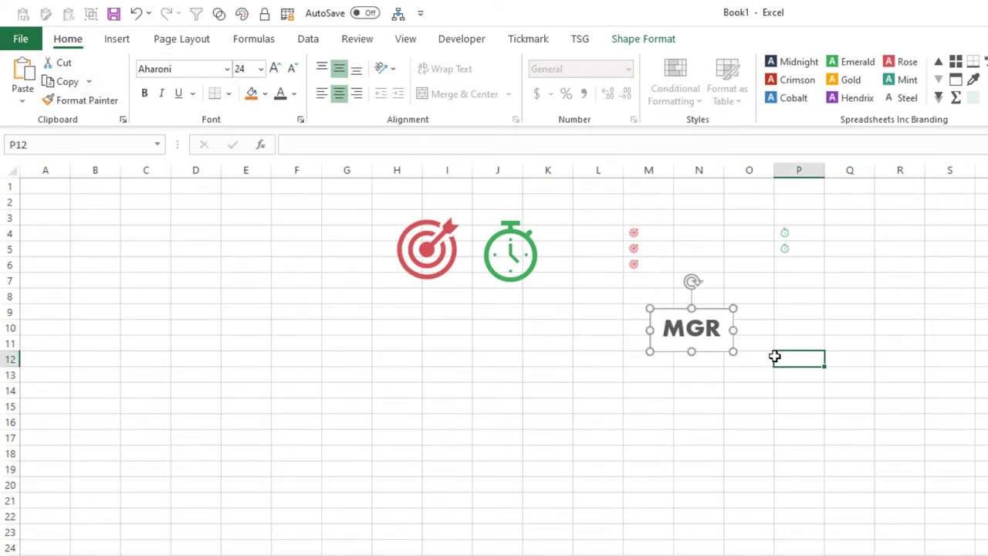
pyautogui.click(705, 311)
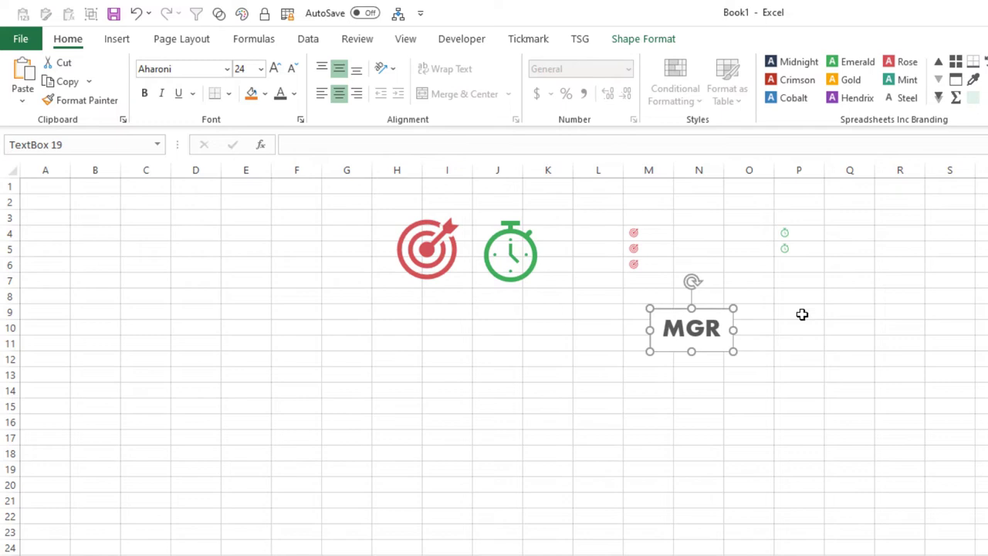
# Remove the fill and the outline from the MGR text box
pyautogui.click(619, 42)
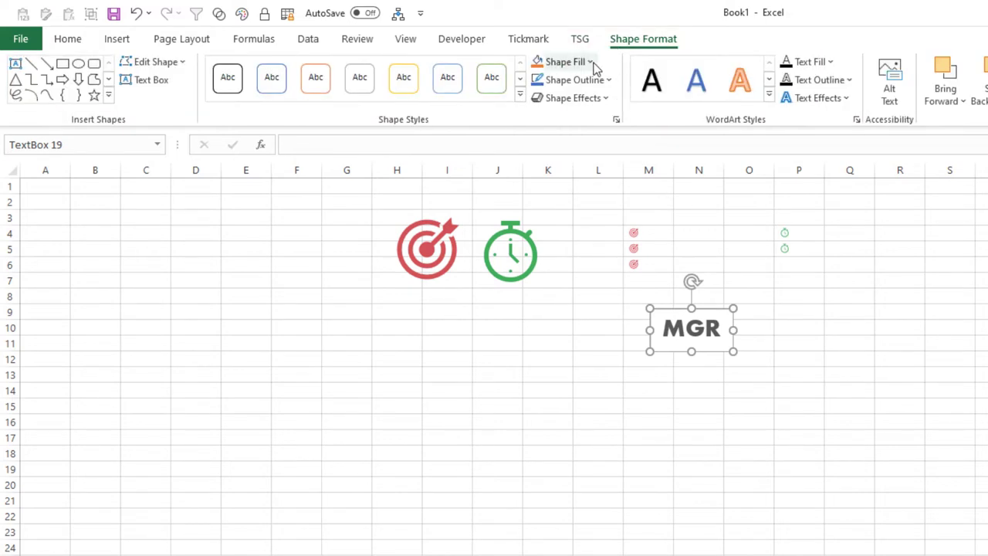
pyautogui.click(591, 62)
pyautogui.click(550, 256)
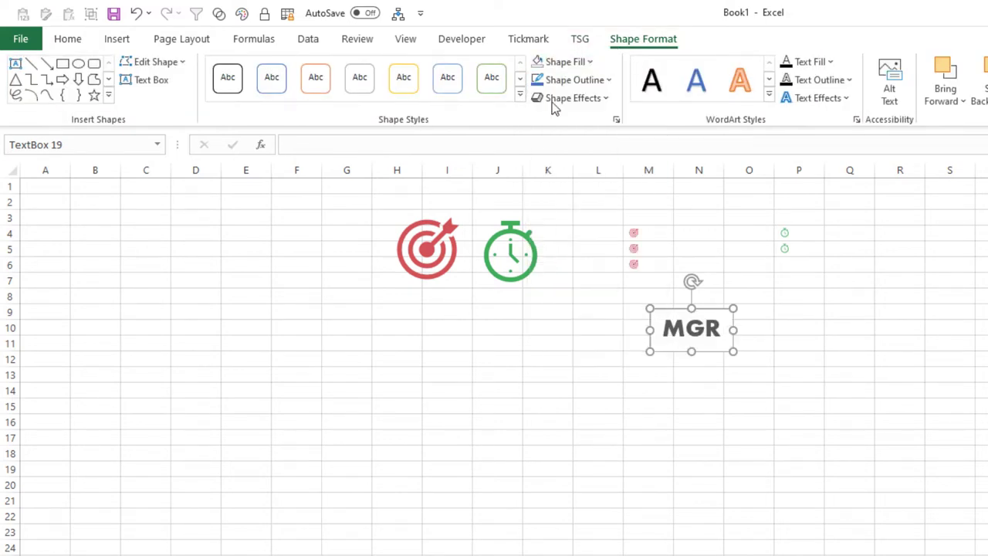
pyautogui.click(575, 80)
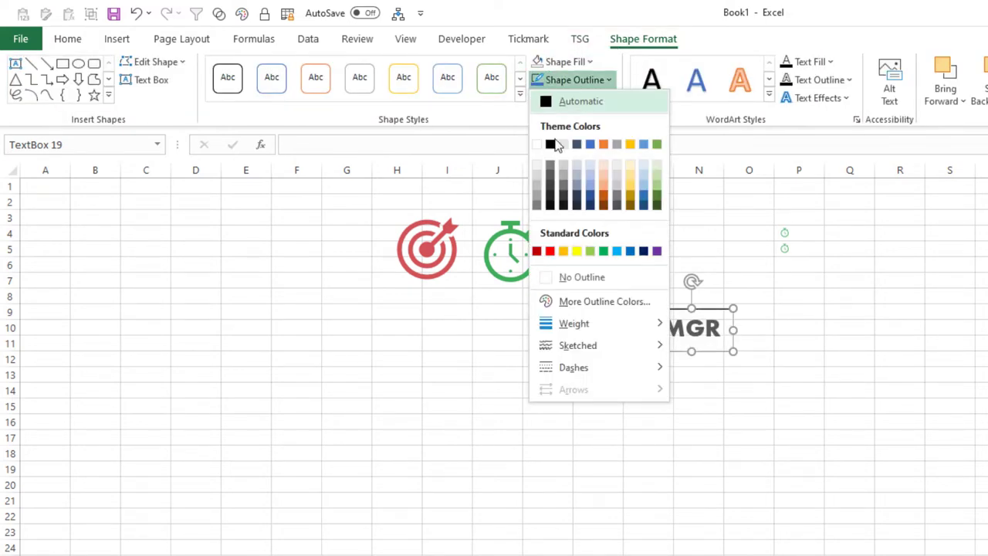
pyautogui.click(548, 278)
pyautogui.click(785, 341)
# Move the MGR text box up beneath the Target ticks and shrink it to about 0.38" high by 1.05" wide
pyautogui.click(704, 313)
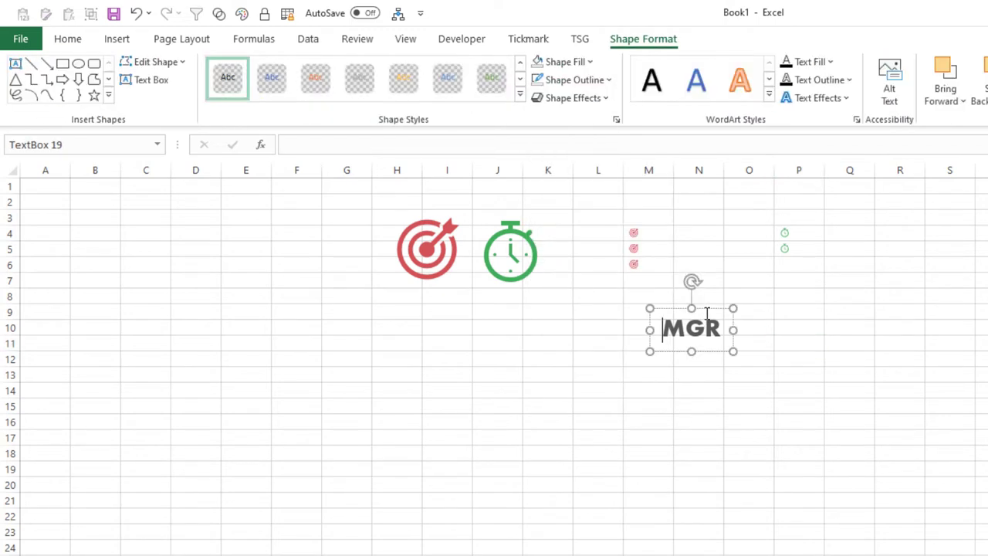
pyautogui.moveTo(709, 310); pyautogui.dragTo(667, 286)
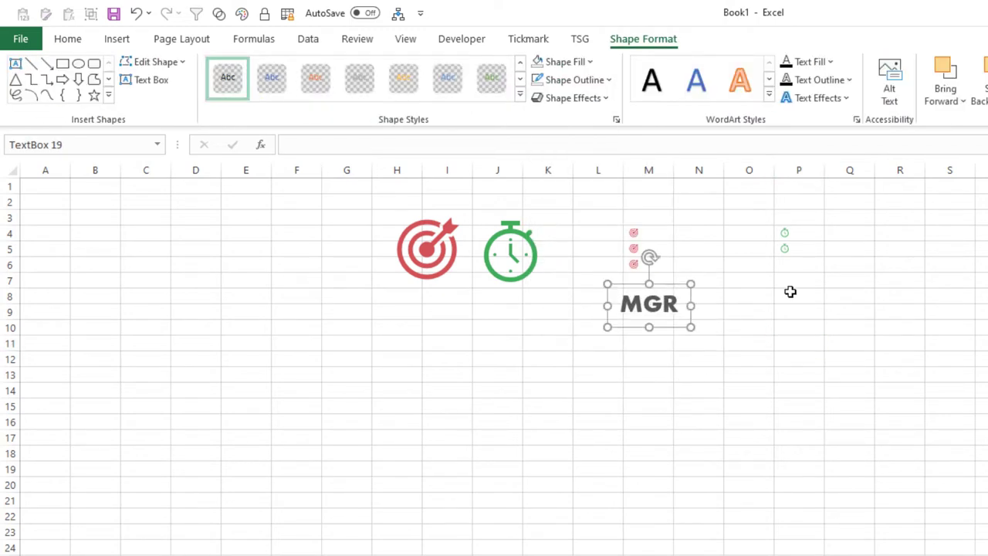
pyautogui.moveTo(650, 325); pyautogui.dragTo(610, 299)
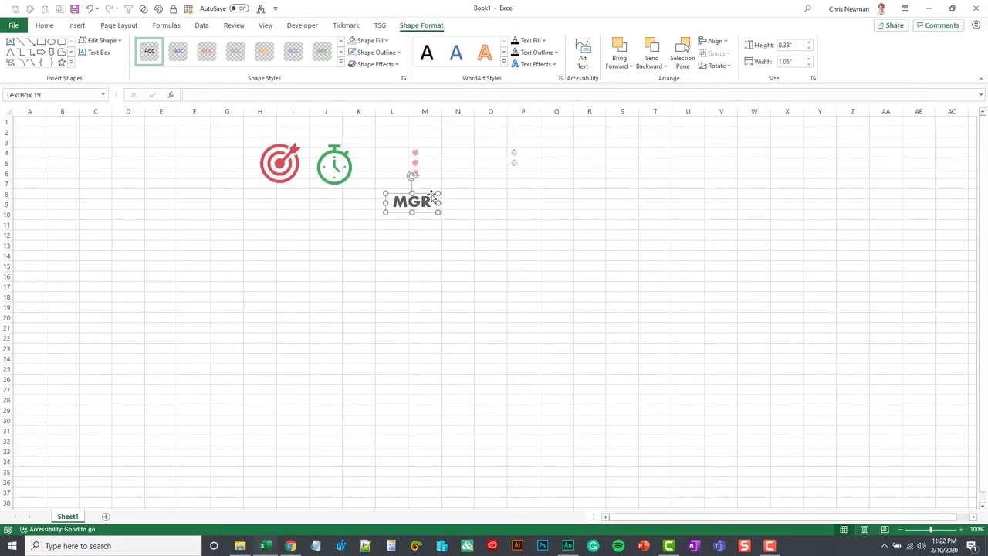
# Set the left, right, top and bottom text margins of the MGR text box to 0"
pyautogui.rightClick(434, 198)
pyautogui.click(470, 429)
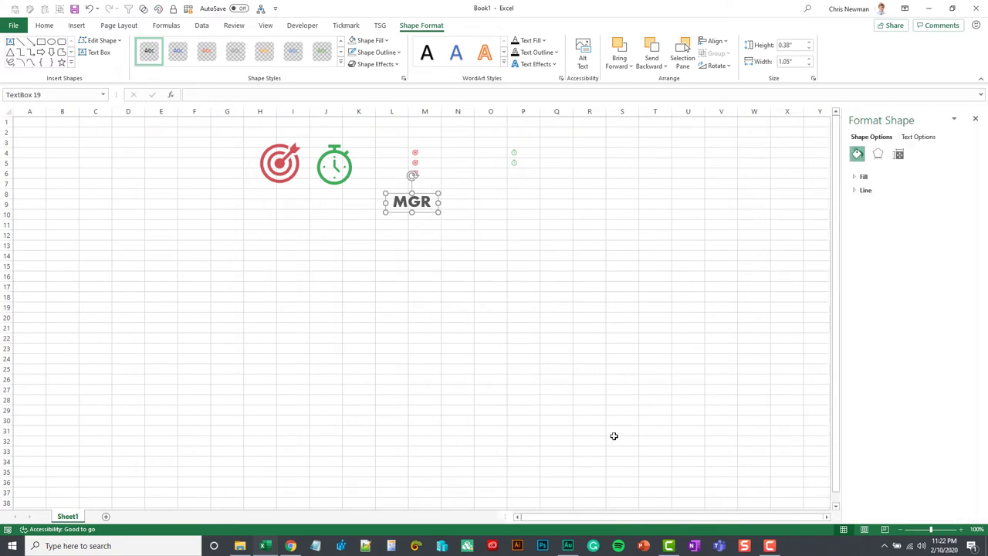
pyautogui.click(899, 154)
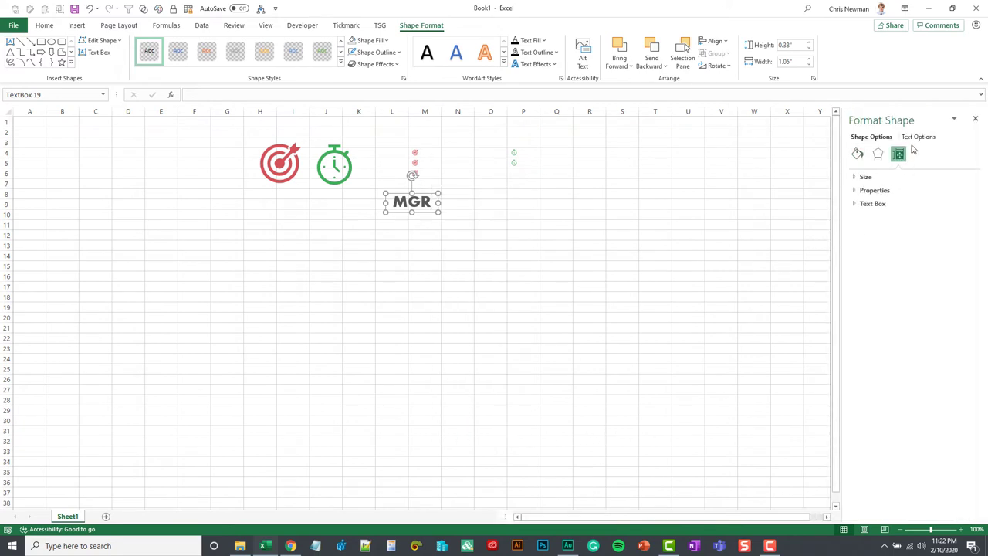
pyautogui.click(917, 137)
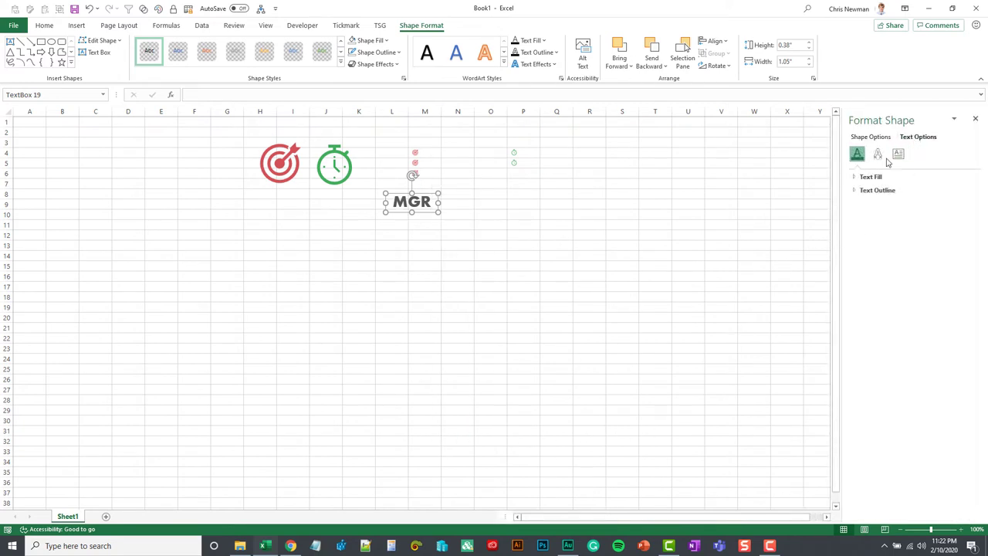
pyautogui.click(899, 154)
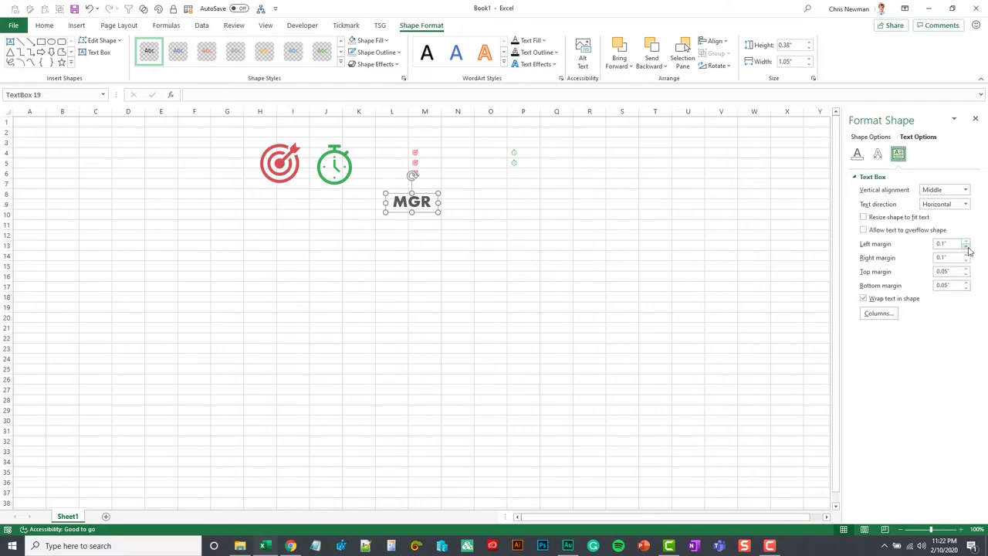
pyautogui.click(965, 246)
pyautogui.click(966, 260)
pyautogui.click(966, 274)
pyautogui.click(966, 288)
pyautogui.click(553, 246)
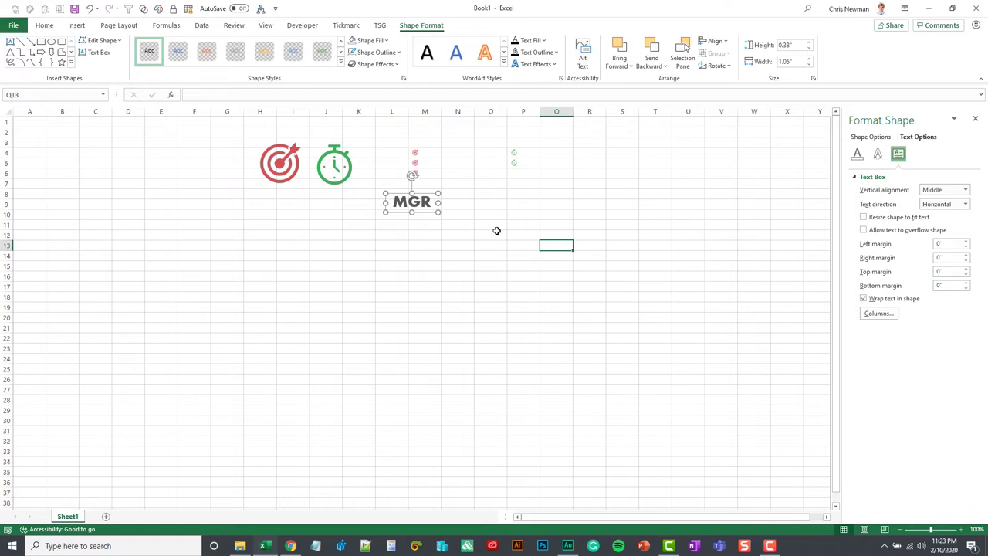
# Move the MGR text box below the red target icon, around cells H10 to I11
pyautogui.click(426, 195)
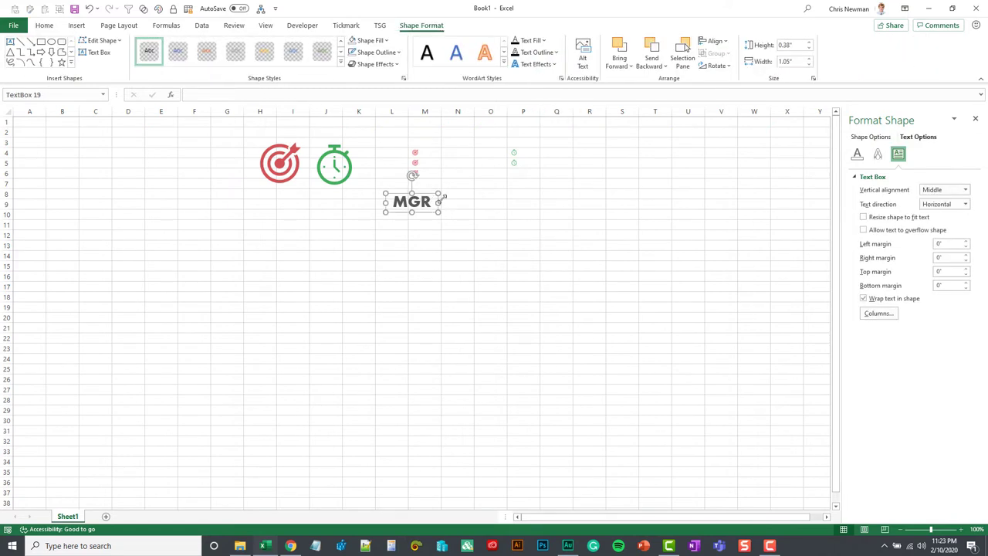
pyautogui.moveTo(436, 202); pyautogui.dragTo(287, 220)
pyautogui.click(457, 244)
pyautogui.click(407, 201)
# Hide the worksheet gridlines and move the MGR text box beneath the Target ticks, around cells L9 to M10
pyautogui.click(164, 152)
pyautogui.click(266, 25)
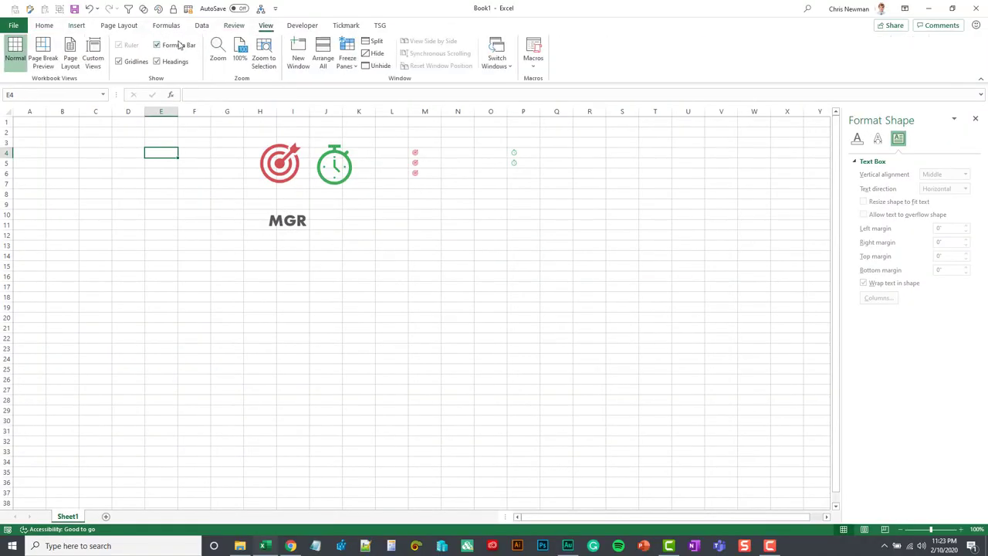
pyautogui.click(118, 61)
pyautogui.click(296, 218)
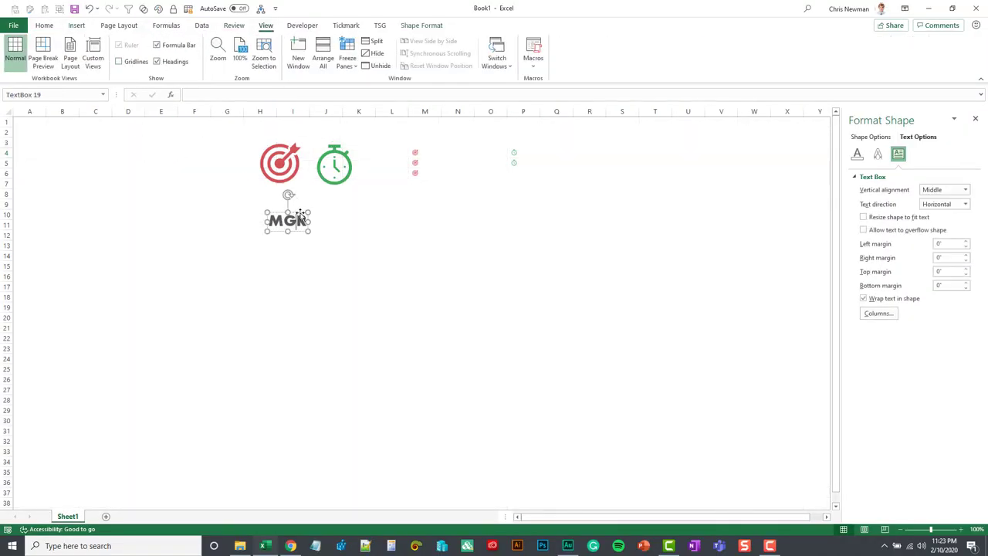
pyautogui.moveTo(296, 218); pyautogui.dragTo(415, 210)
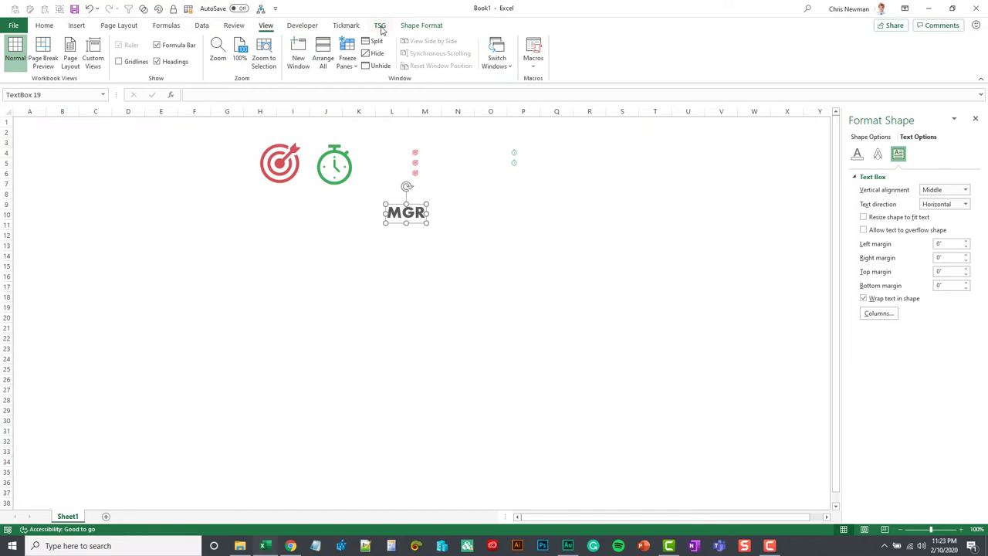
# Create custom tick 03 from the MGR text box, named Manager, with the description "Manager Approved Item" and a Mirror ribbon icon
pyautogui.click(351, 25)
pyautogui.click(337, 55)
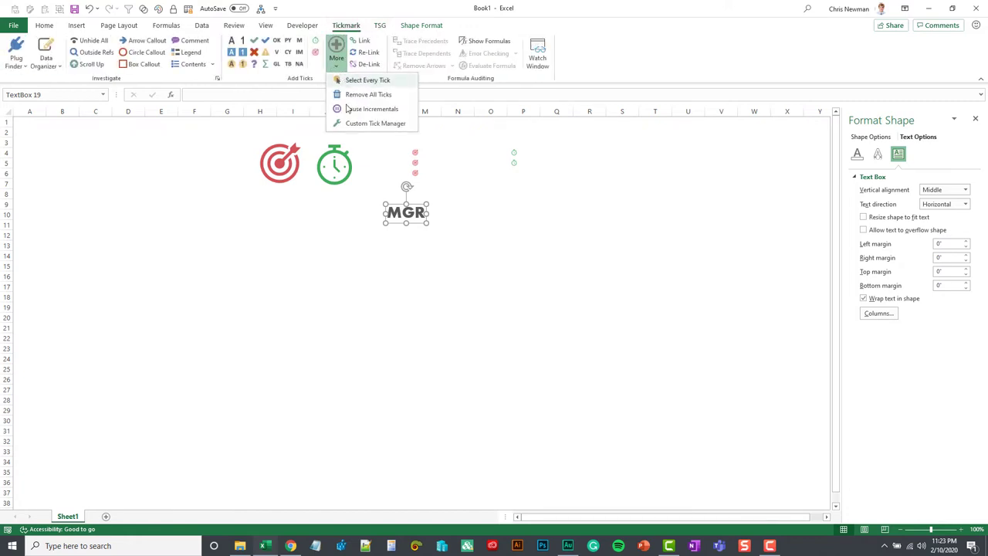
pyautogui.click(355, 123)
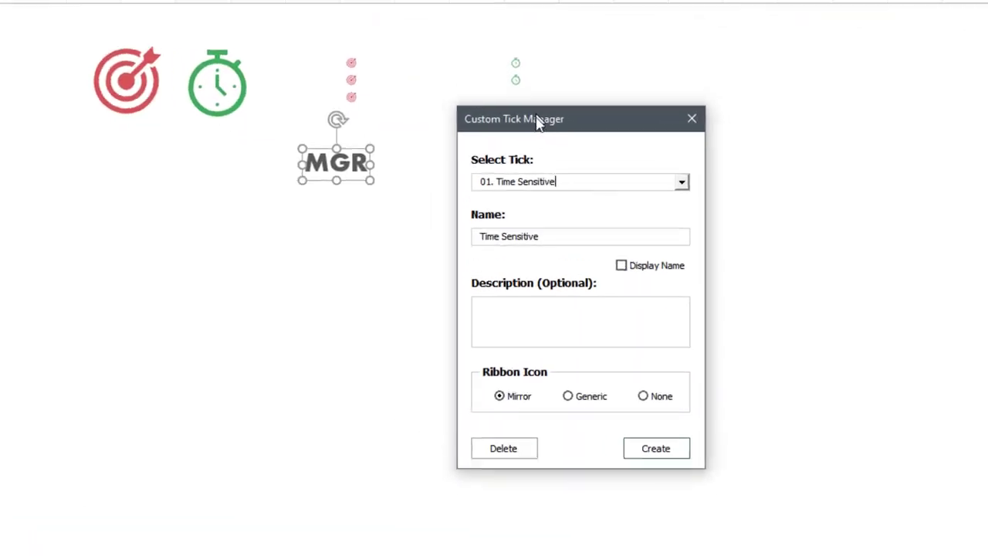
pyautogui.click(681, 181)
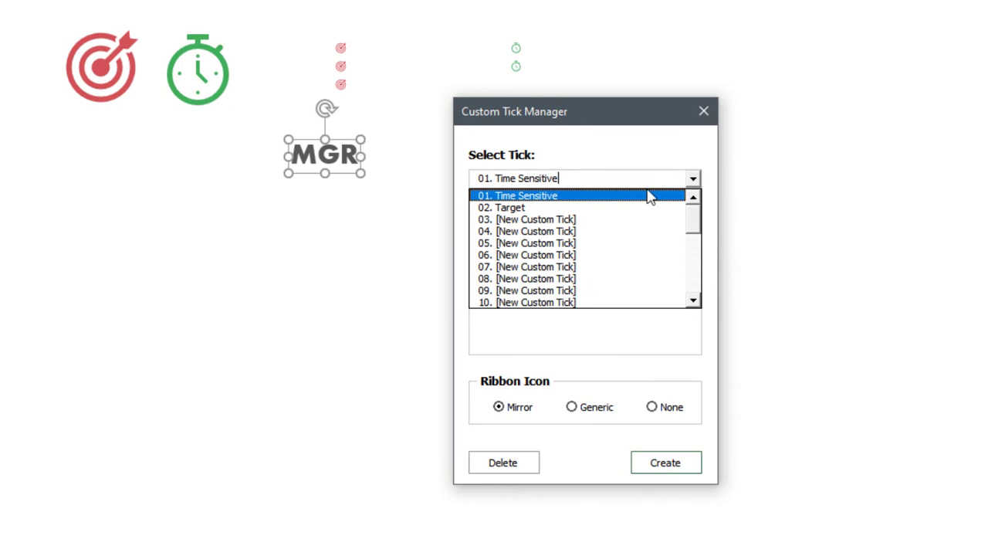
pyautogui.click(565, 221)
pyautogui.click(524, 235)
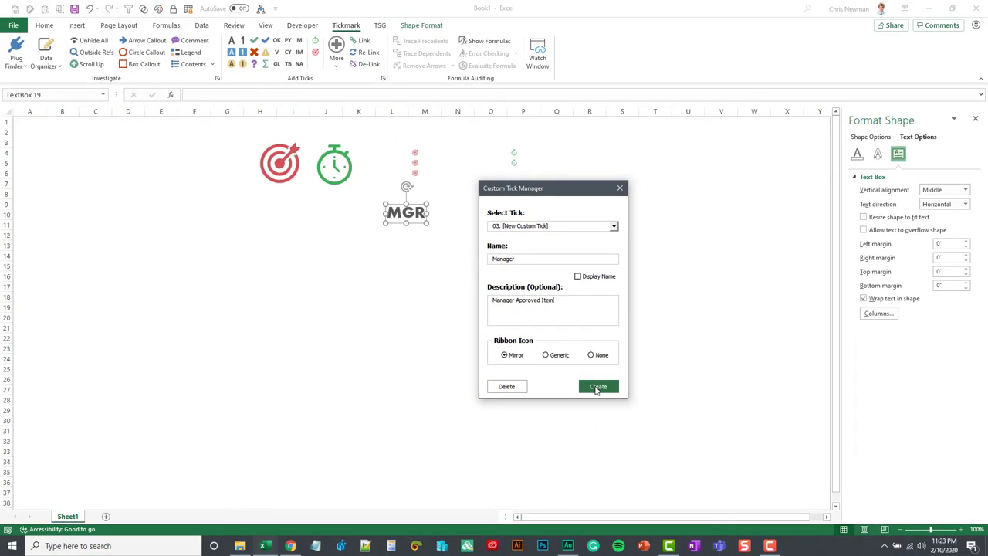
pyautogui.click(597, 387)
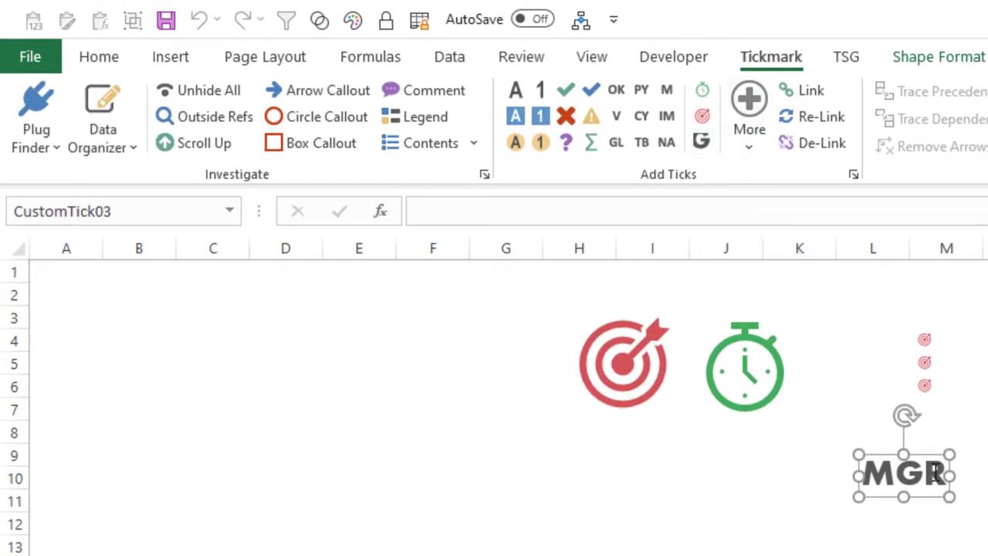
# Move the MGR text box to around cells K9 to L10 and adjust its width to fit the text
pyautogui.moveTo(927, 457); pyautogui.dragTo(878, 447)
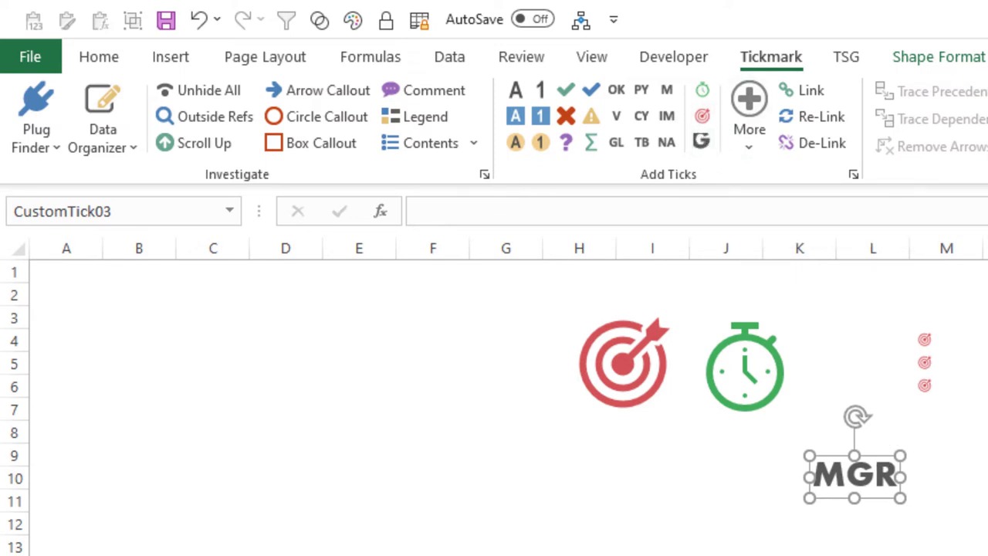
pyautogui.moveTo(902, 475)
pyautogui.mouseDown()
pyautogui.moveTo(838, 467)
pyautogui.moveTo(915, 472)
pyautogui.mouseUp()
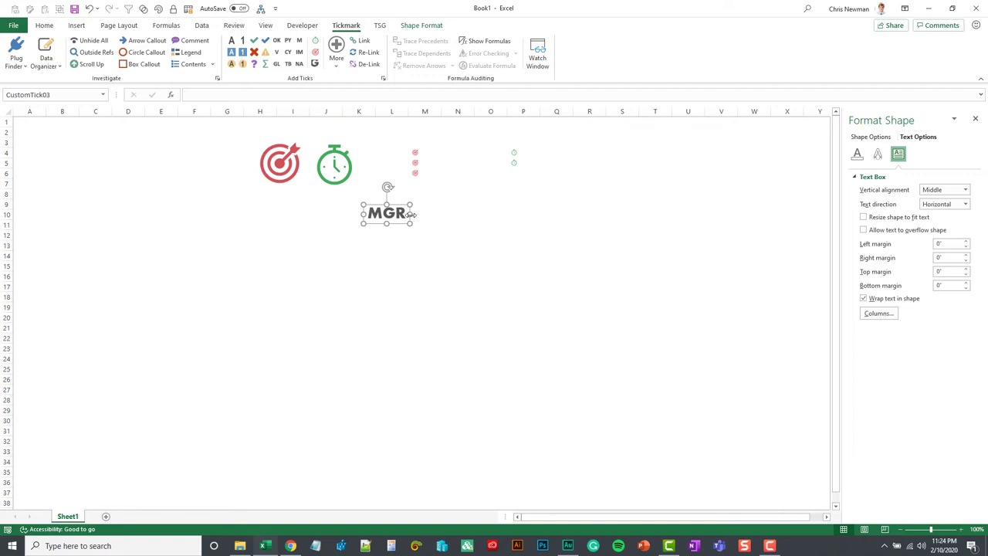
pyautogui.moveTo(407, 215)
pyautogui.mouseDown()
pyautogui.moveTo(375, 212)
pyautogui.moveTo(410, 213)
pyautogui.mouseUp()
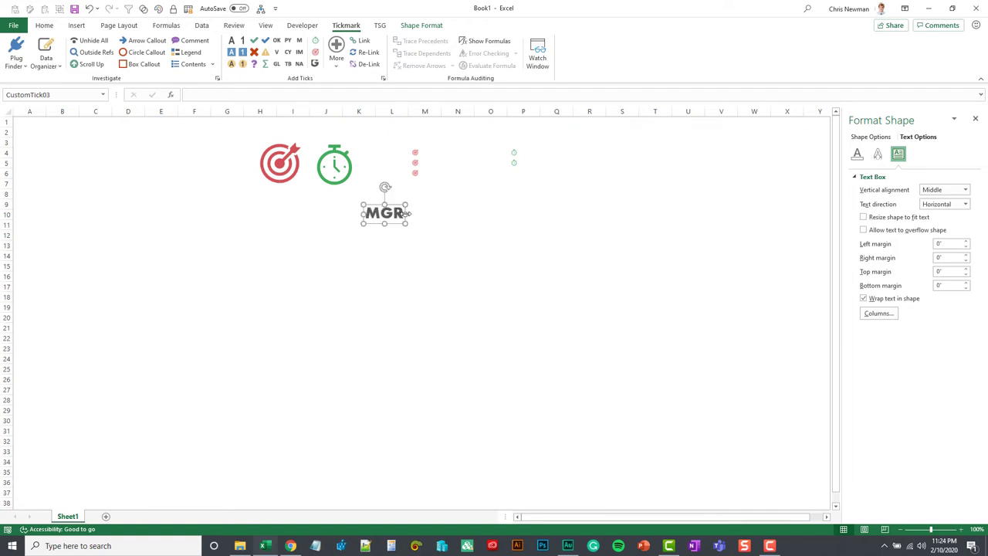
# Paste the MGR text box as a picture at cell N10 and position the picture beside the original text box
pyautogui.press('Escape')
pyautogui.click(44, 26)
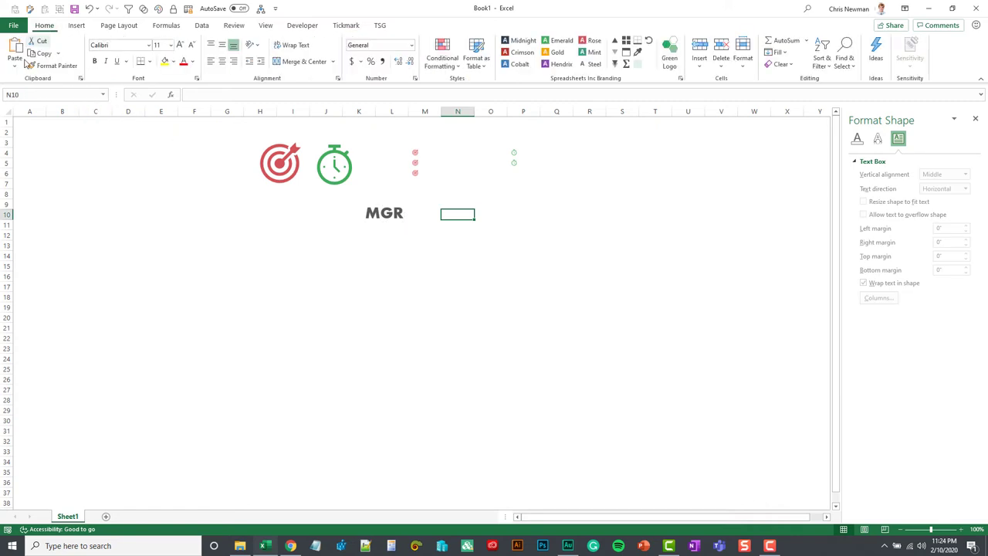
pyautogui.click(14, 66)
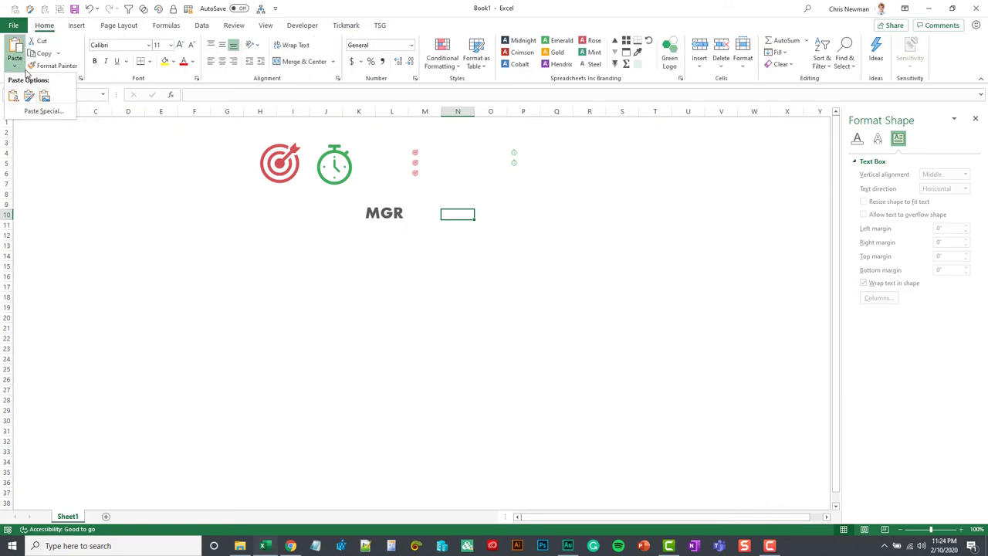
pyautogui.click(45, 96)
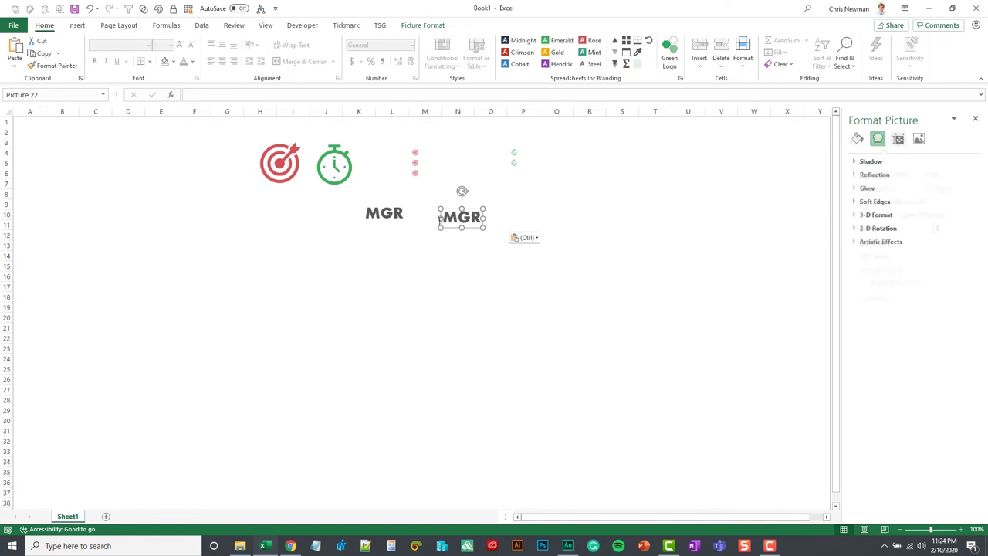
pyautogui.moveTo(474, 208); pyautogui.dragTo(447, 210)
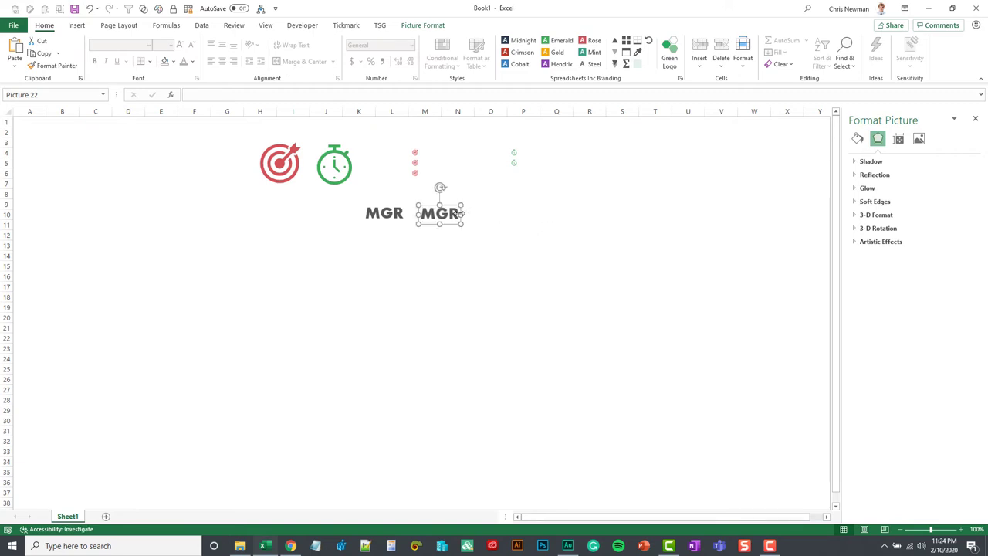
pyautogui.click(388, 212)
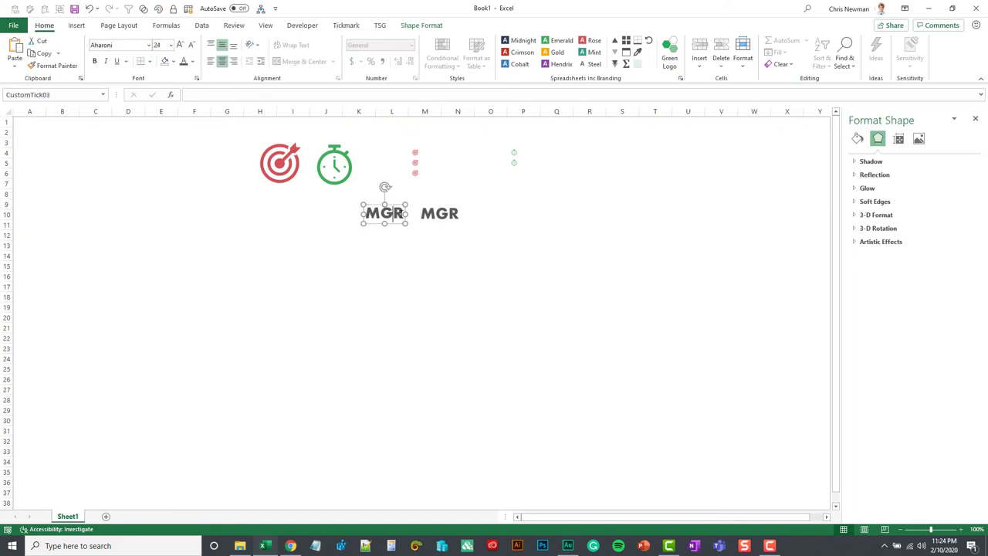
pyautogui.click(437, 214)
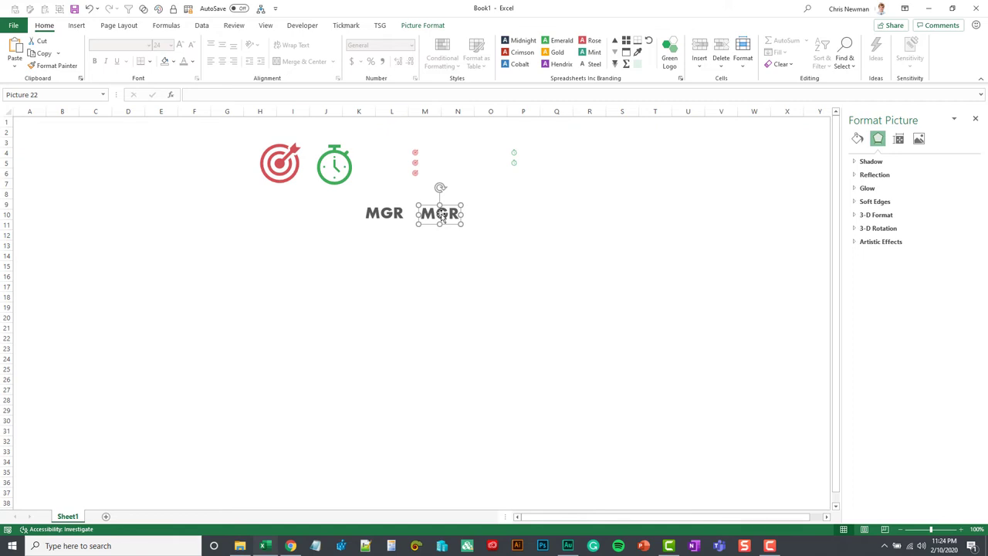
pyautogui.moveTo(441, 216); pyautogui.dragTo(453, 213)
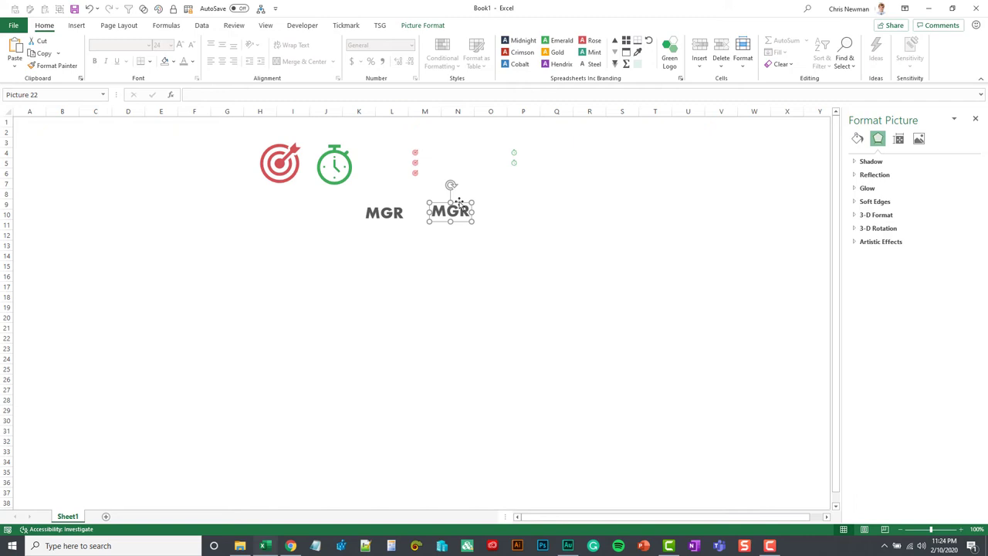
# Save the MGR picture as custom tick 03 in the Custom Tick Manager and move the picture up to around cells M8 to N9
pyautogui.click(356, 25)
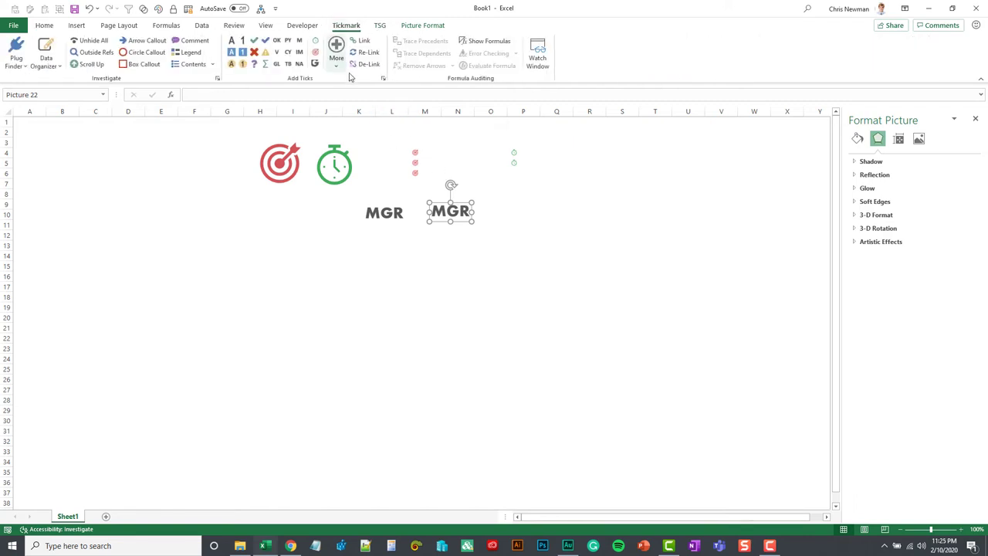
pyautogui.click(336, 51)
pyautogui.click(386, 124)
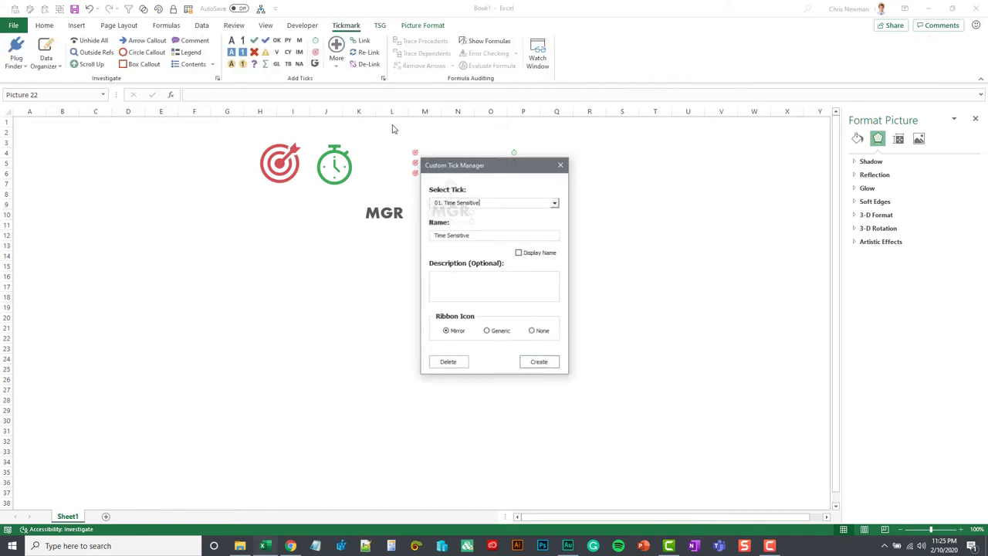
pyautogui.moveTo(501, 165); pyautogui.dragTo(614, 168)
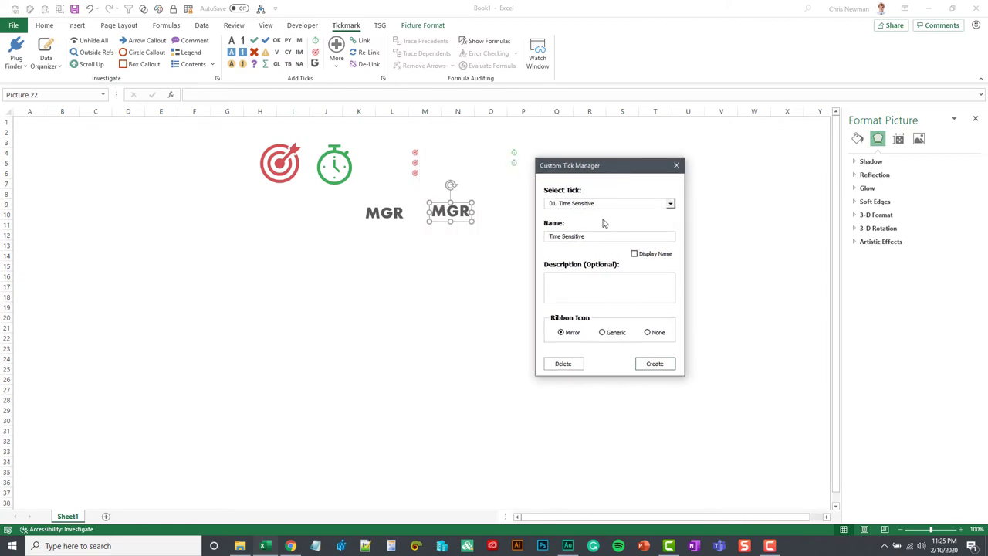
pyautogui.click(669, 203)
pyautogui.click(571, 224)
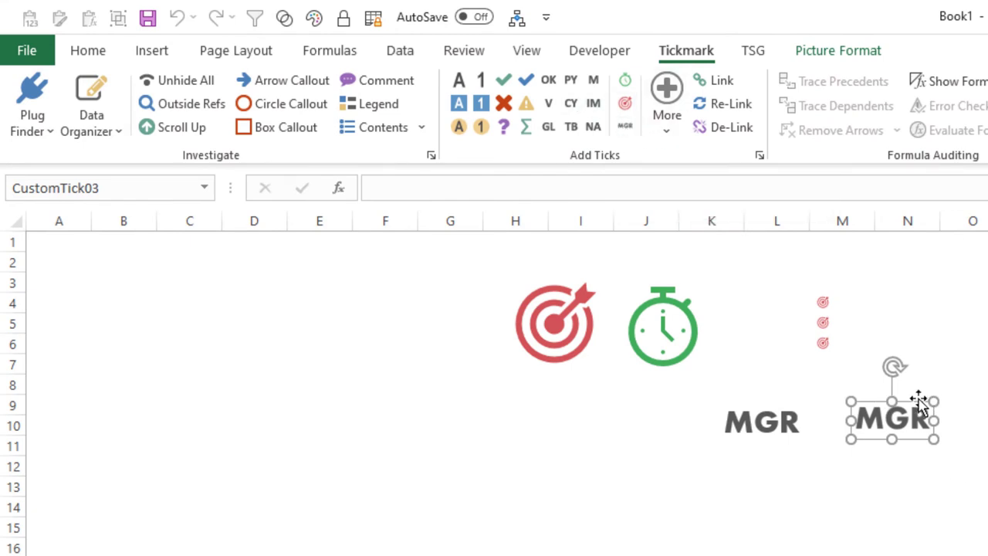
pyautogui.moveTo(919, 402); pyautogui.dragTo(924, 367)
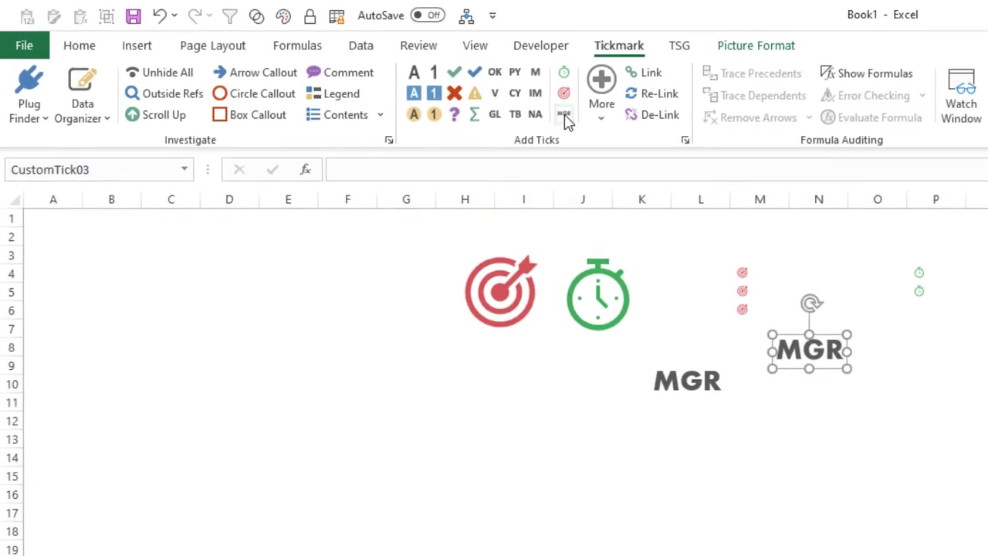
# Duplicate the MGR text box around cell P11, change the copy's text to "M" and narrow it to fit
pyautogui.click(788, 417)
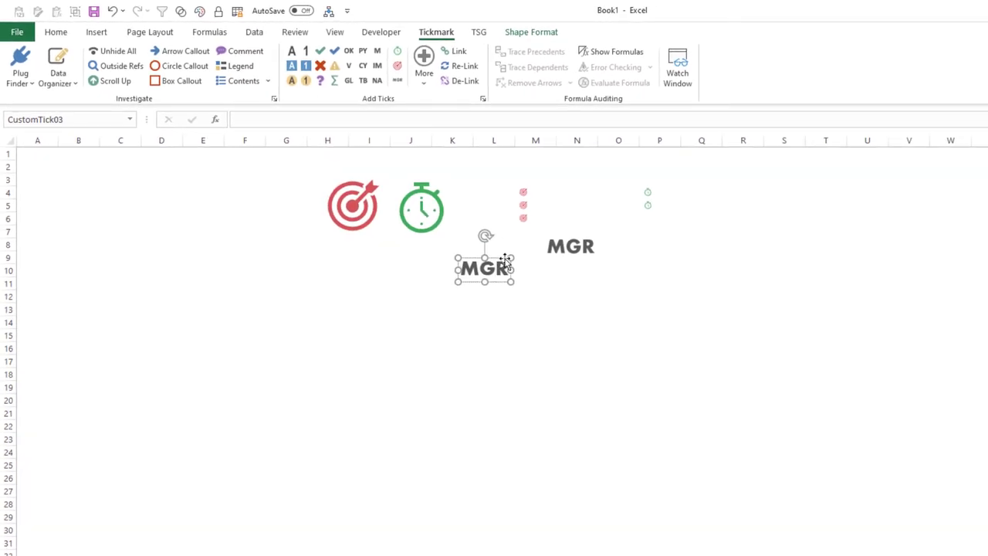
pyautogui.click(608, 296)
pyautogui.hotkey('ctrl', 'v')
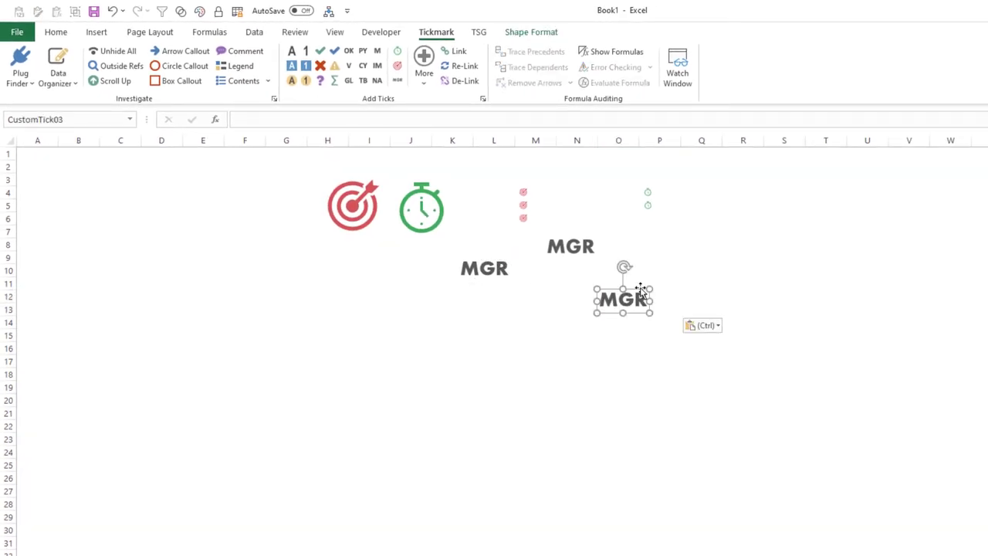
pyautogui.moveTo(640, 290); pyautogui.dragTo(689, 284)
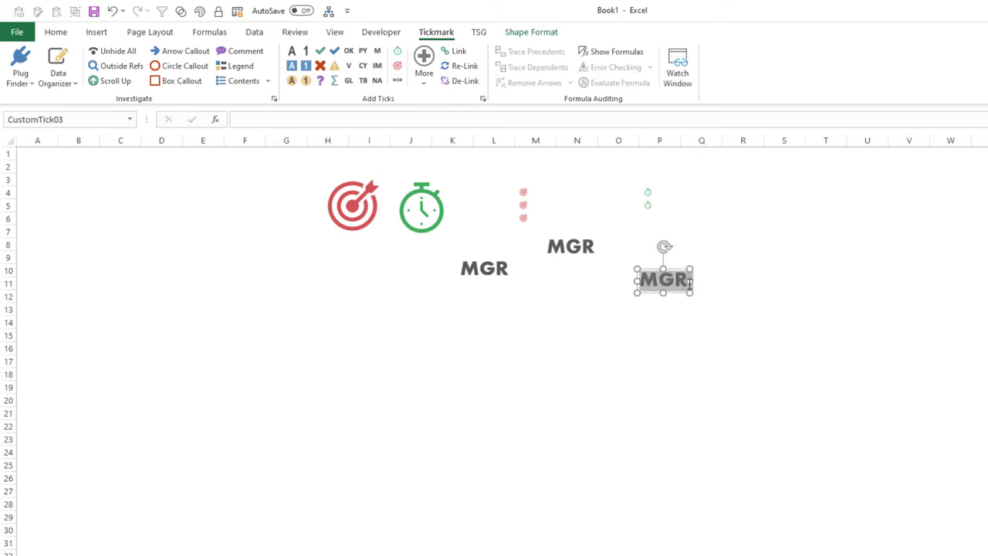
pyautogui.write('M')
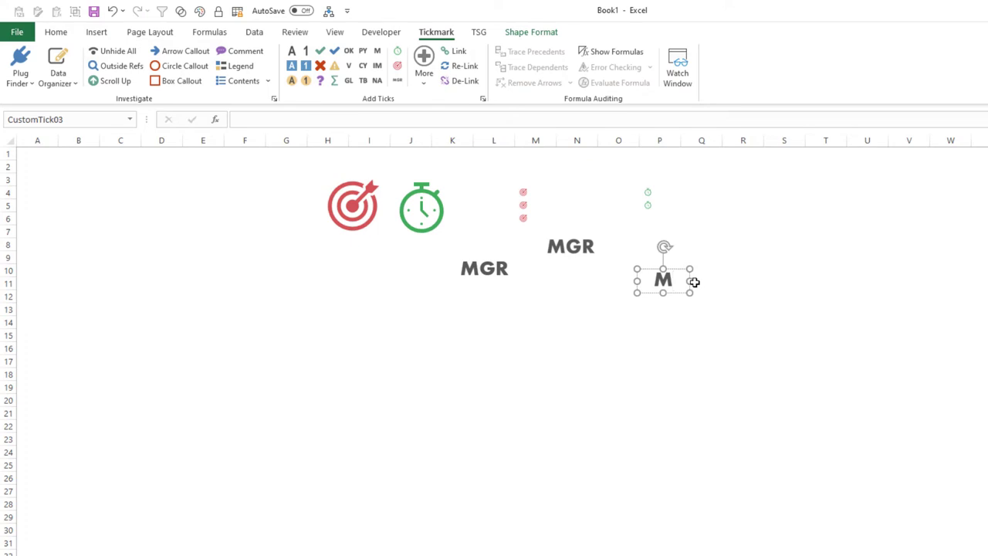
pyautogui.moveTo(690, 280); pyautogui.dragTo(658, 282)
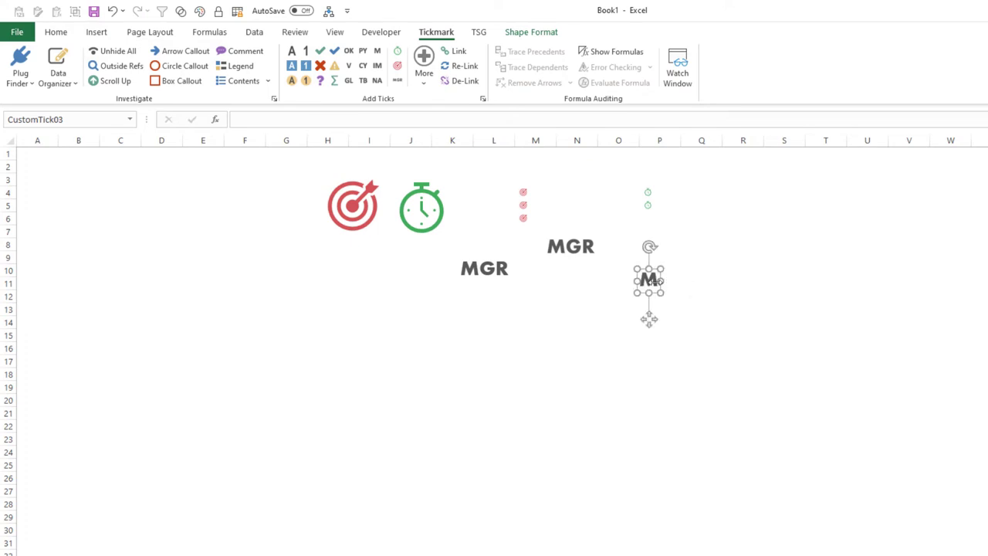
# Paste the M text box as a picture at cell Q11 and move the picture up to around cell Q9
pyautogui.click(699, 283)
pyautogui.click(57, 34)
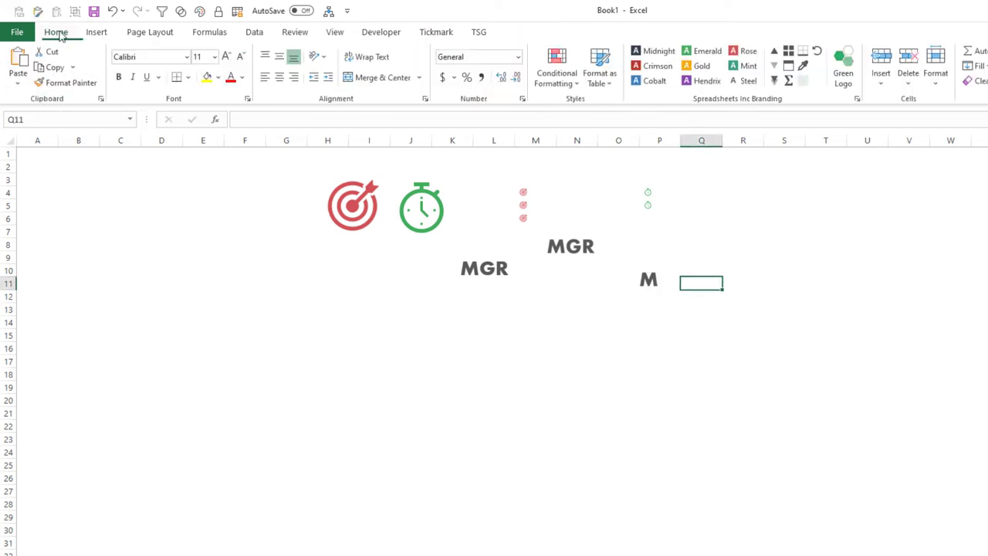
pyautogui.click(18, 80)
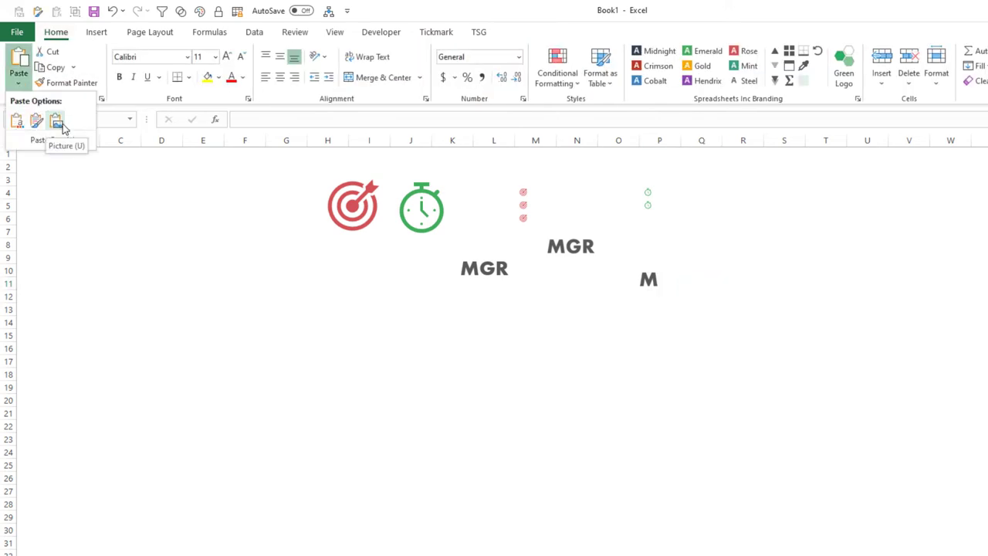
pyautogui.click(60, 126)
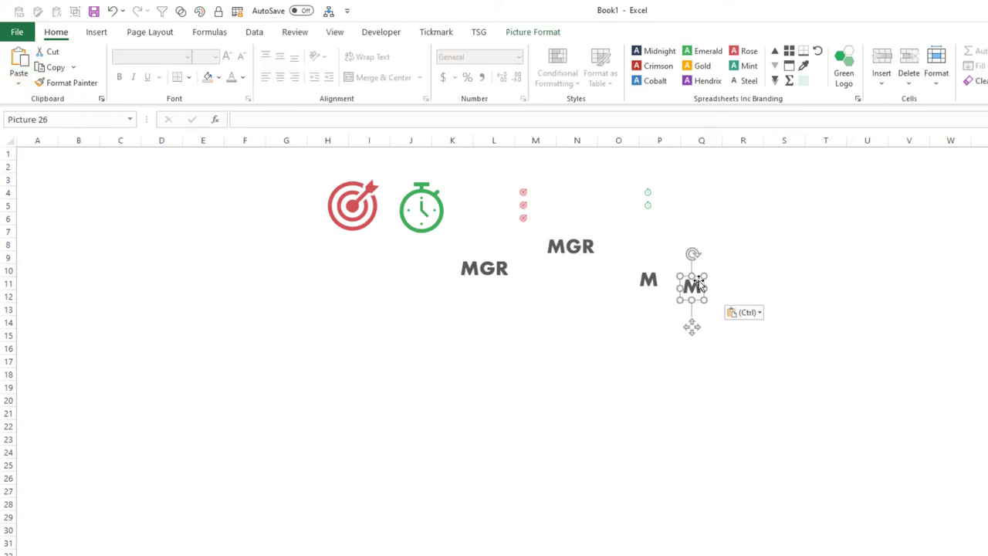
pyautogui.moveTo(703, 287); pyautogui.dragTo(718, 259)
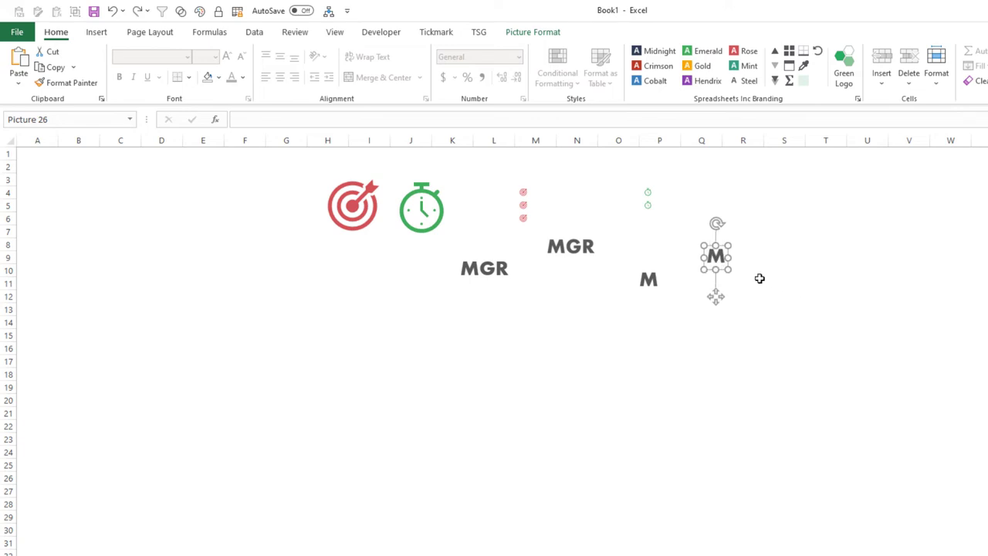
pyautogui.click(766, 270)
# Save the selected M picture as custom tick 04 named "Manager (Temp)" in the Custom Tick Manager, with a mirrored ribbon icon
pyautogui.click(718, 252)
pyautogui.click(437, 33)
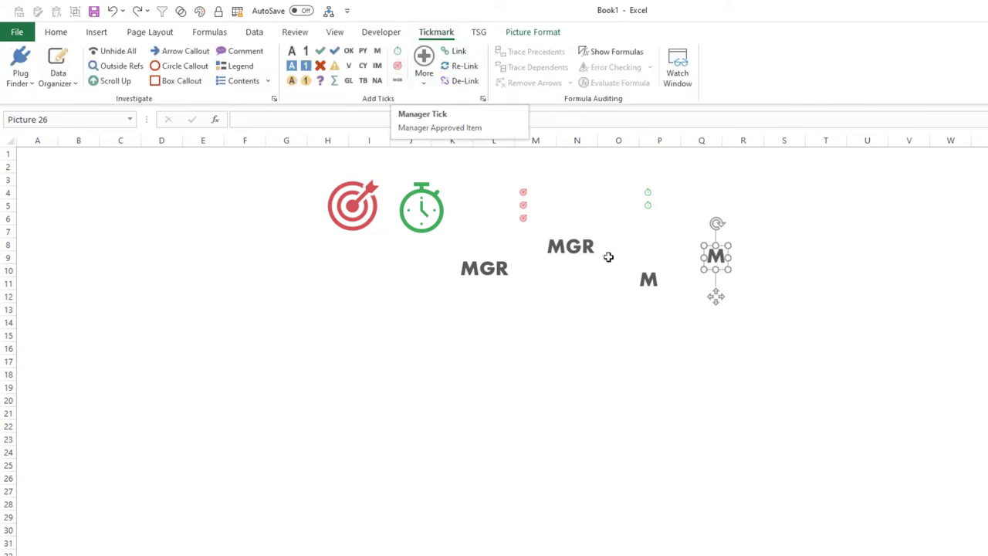
pyautogui.click(423, 91)
pyautogui.click(456, 159)
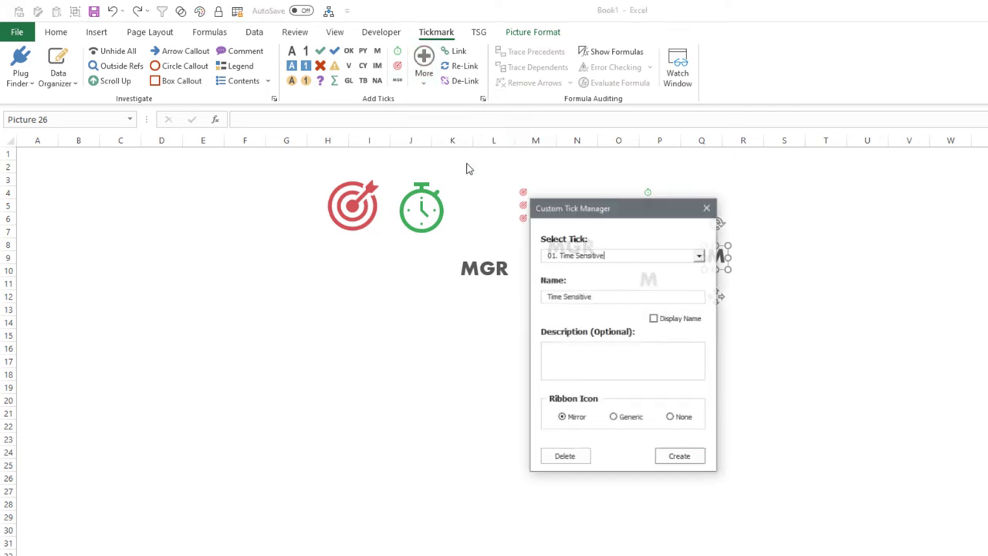
pyautogui.click(701, 256)
pyautogui.click(591, 292)
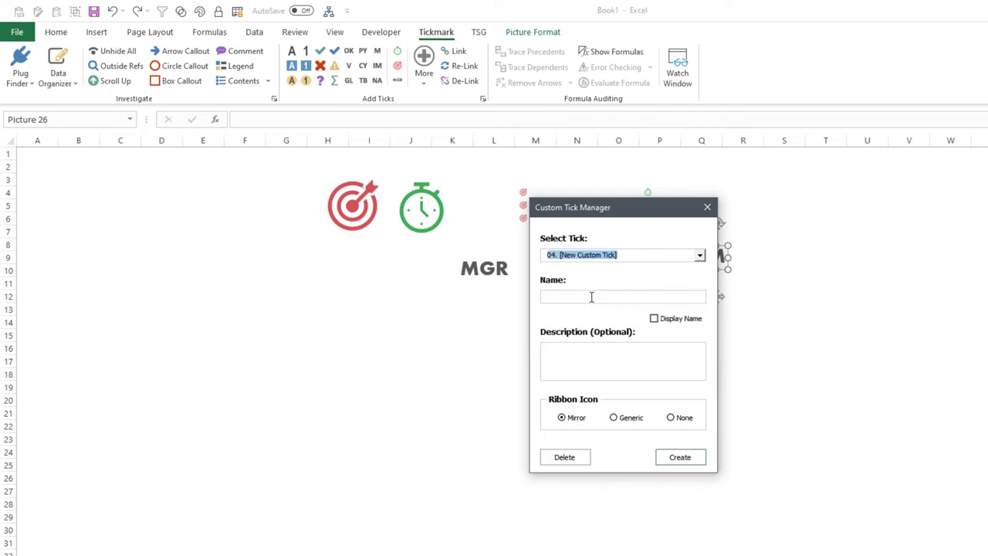
pyautogui.click(591, 296)
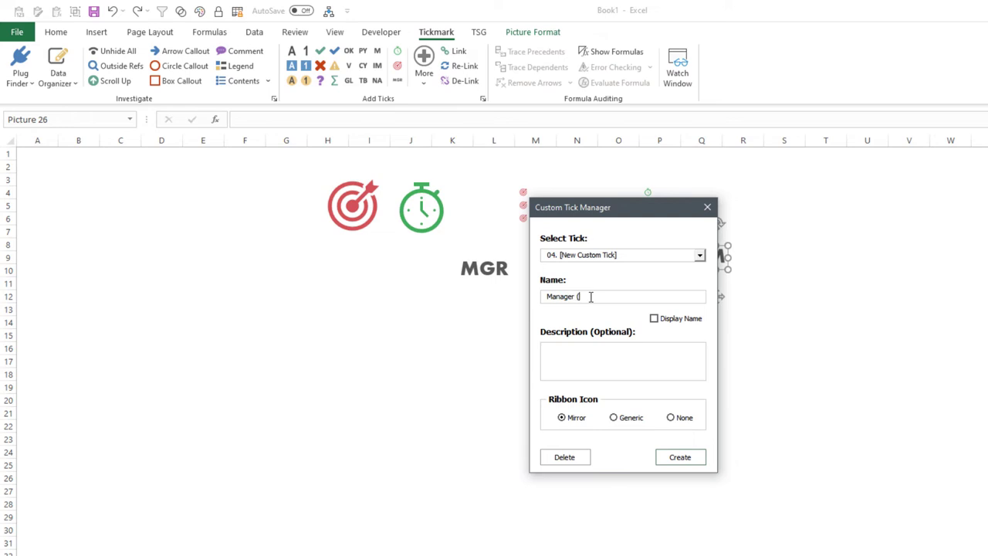
pyautogui.click(684, 456)
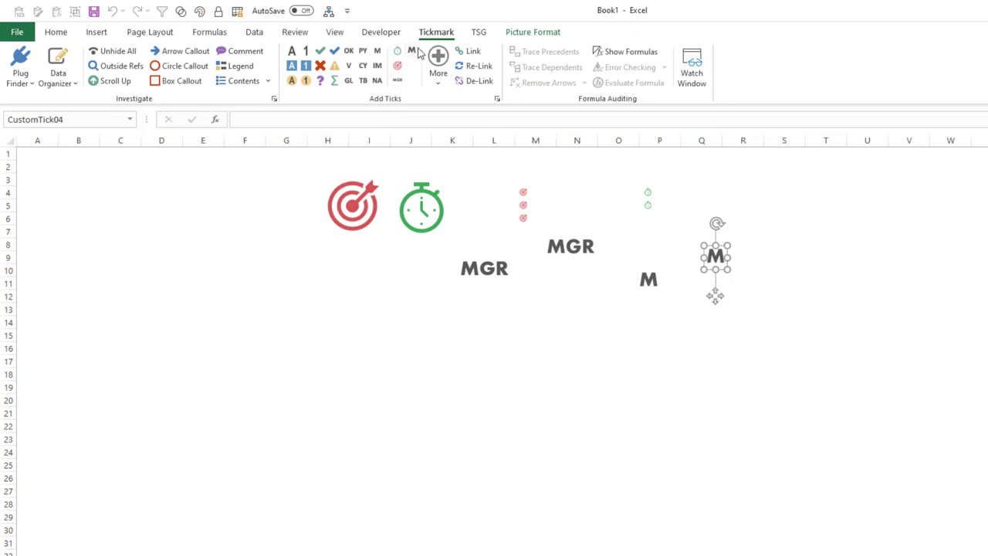
pyautogui.click(794, 387)
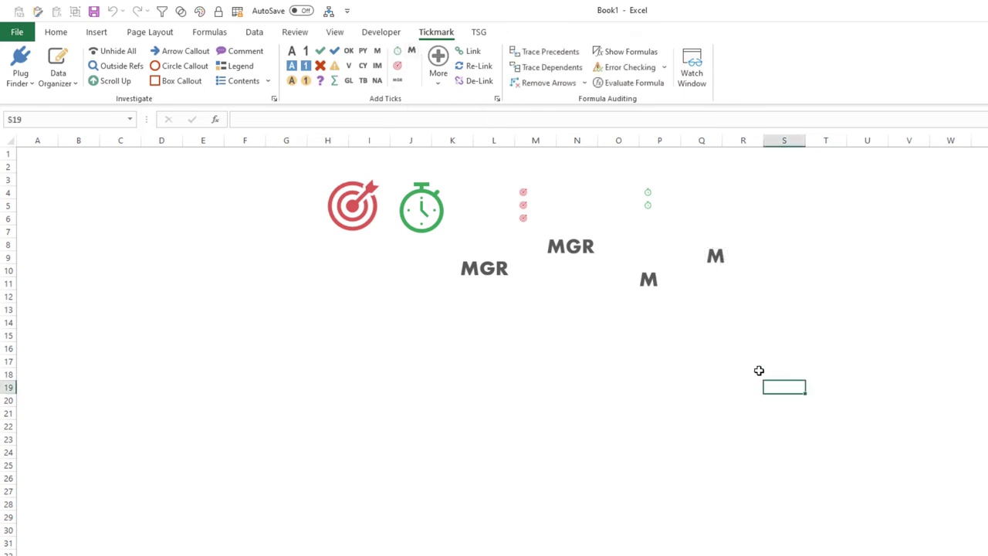
# Look up the folder path where Excel add-ins are stored by browsing from the Add-ins dialog, then close both dialogs
pyautogui.click(388, 34)
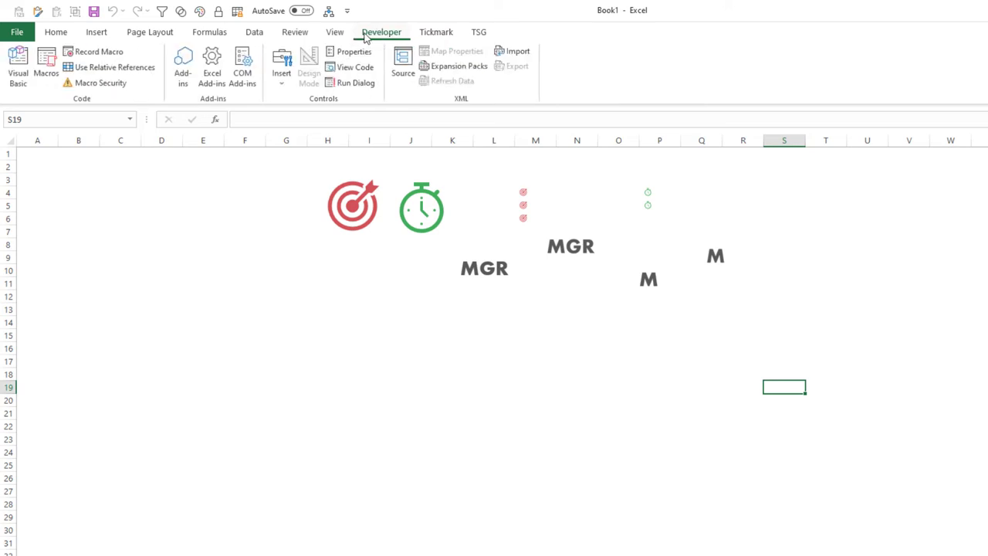
pyautogui.click(216, 65)
pyautogui.click(556, 259)
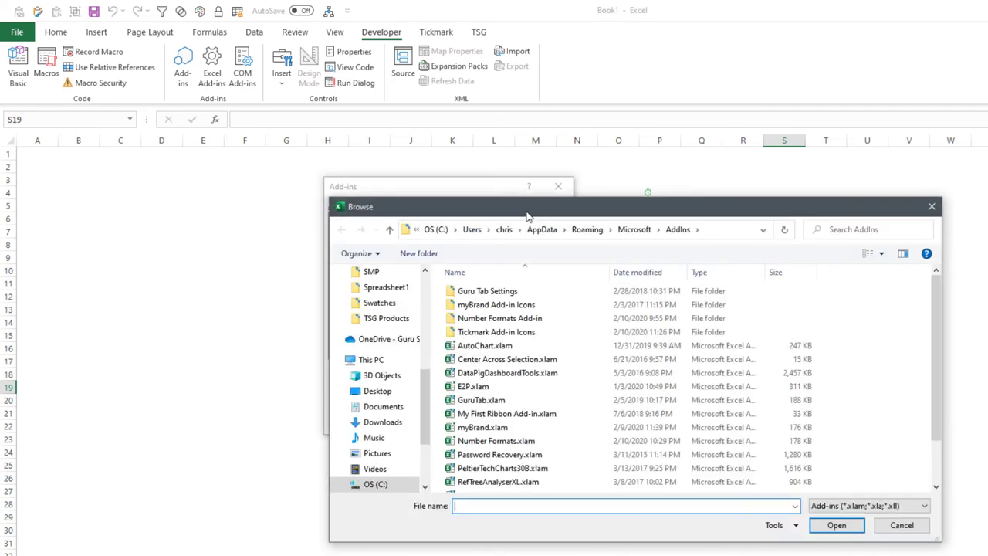
pyautogui.moveTo(523, 209); pyautogui.dragTo(423, 172)
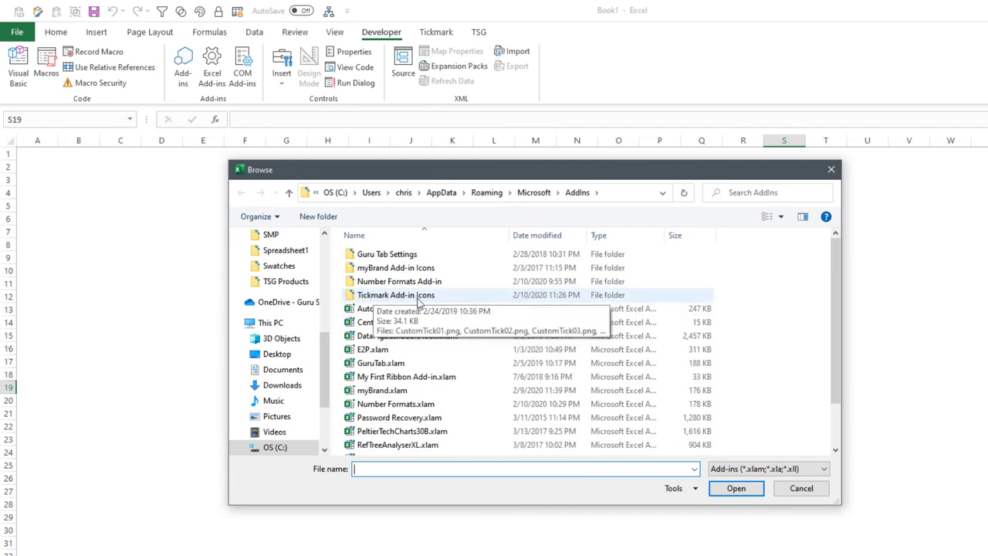
pyautogui.click(596, 191)
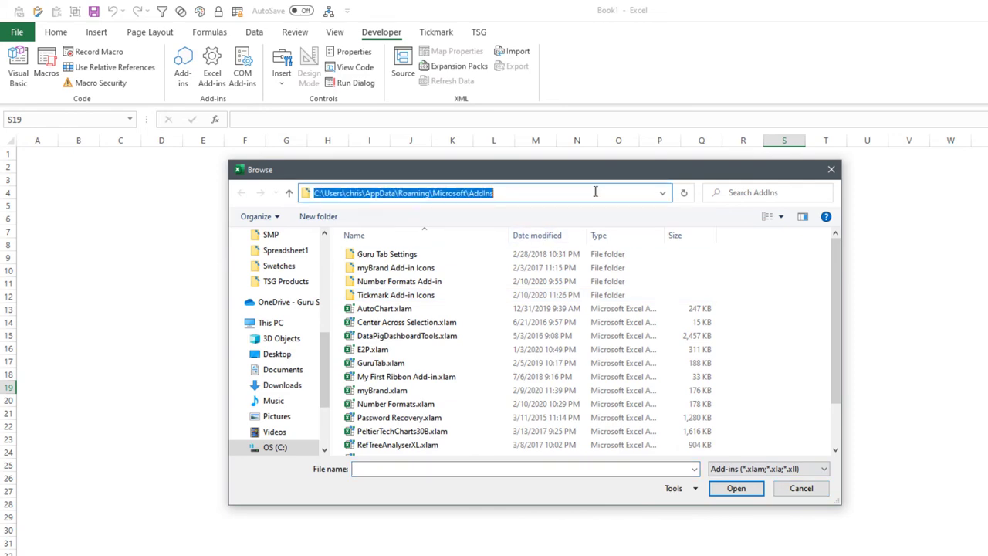
pyautogui.click(831, 169)
pyautogui.click(559, 187)
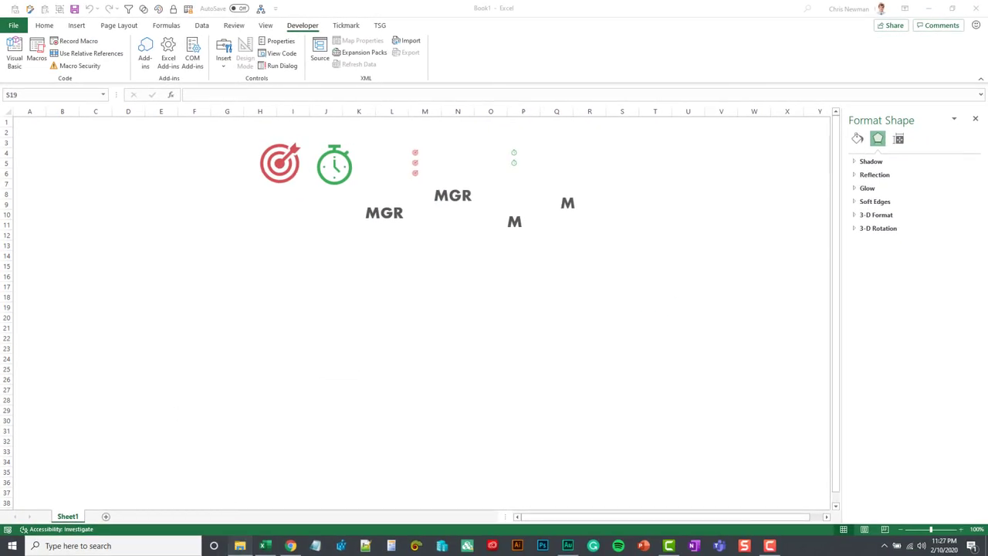
# Switch to File Explorer and open the Tickmark Add-in Icons folder inside AddIns
pyautogui.click(241, 546)
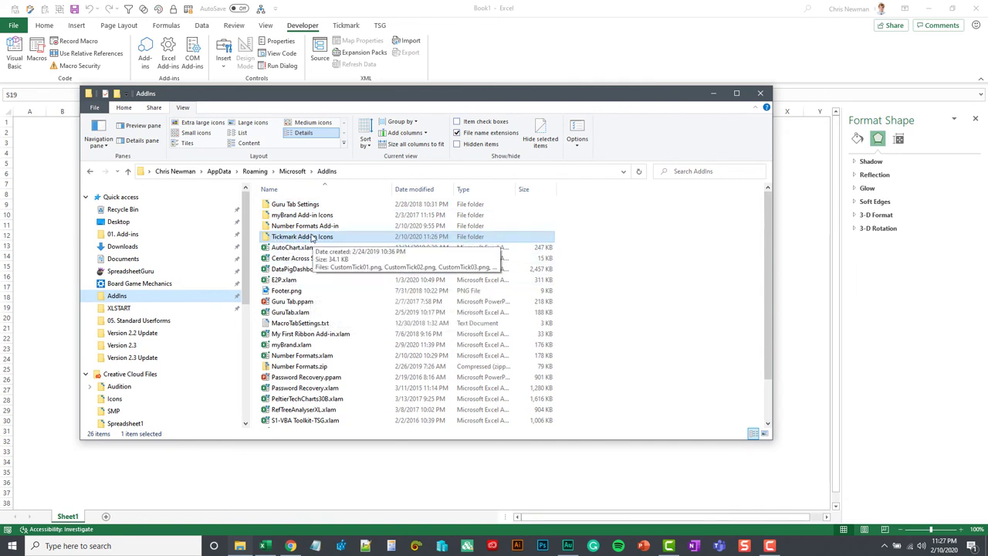
pyautogui.doubleClick(287, 238)
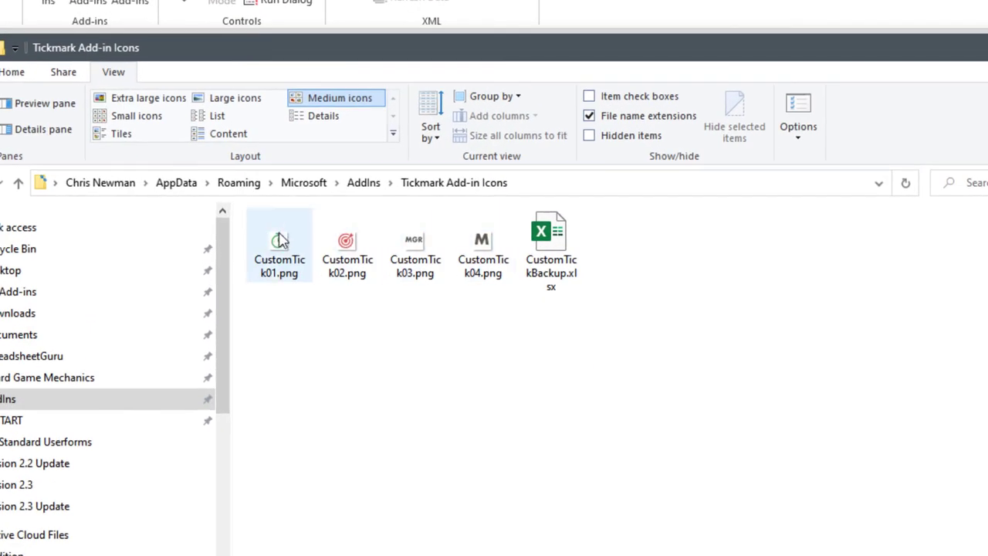
pyautogui.moveTo(348, 51); pyautogui.dragTo(342, 156)
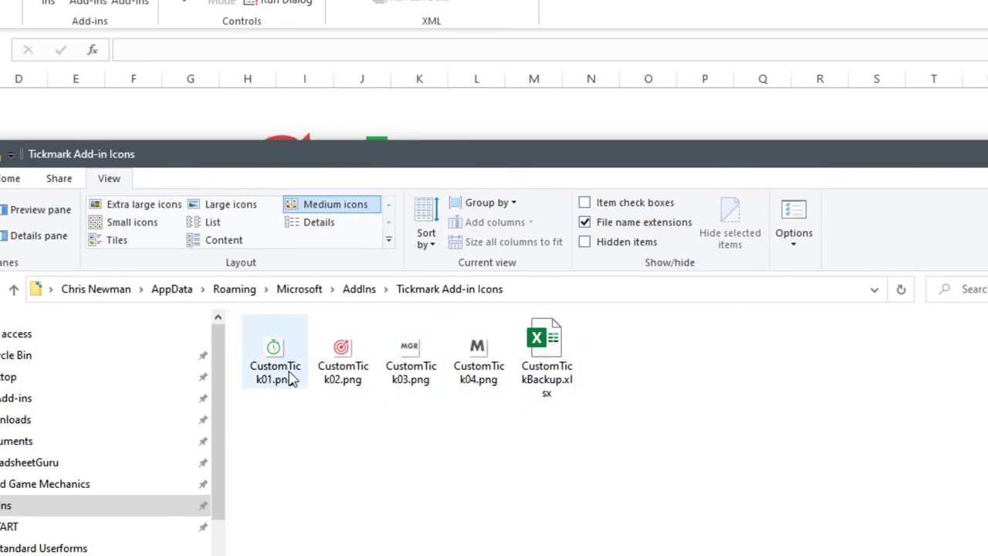
pyautogui.moveTo(291, 378)
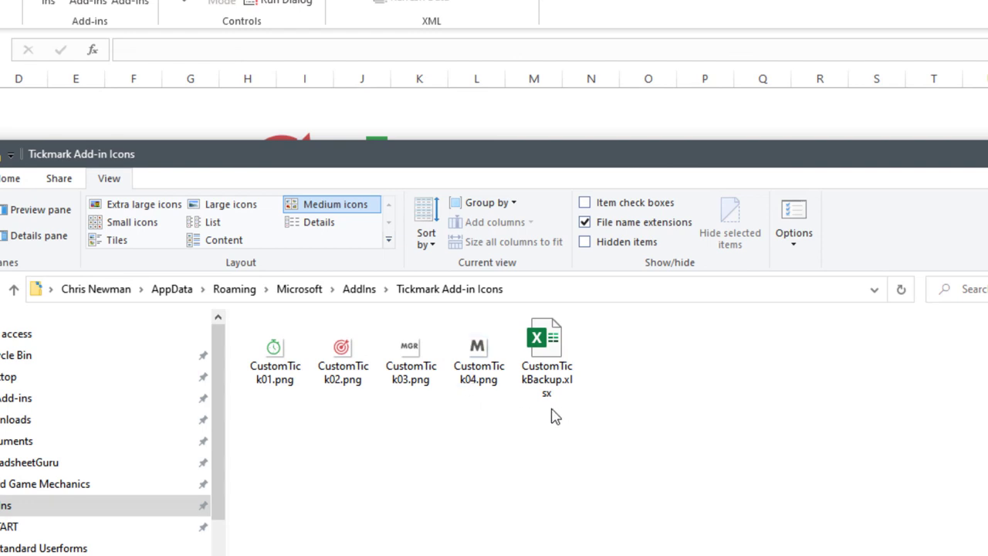
# Delete CustomTick03.png from the icons folder and duplicate CustomTick04.png there
pyautogui.click(410, 351)
pyautogui.press('Delete')
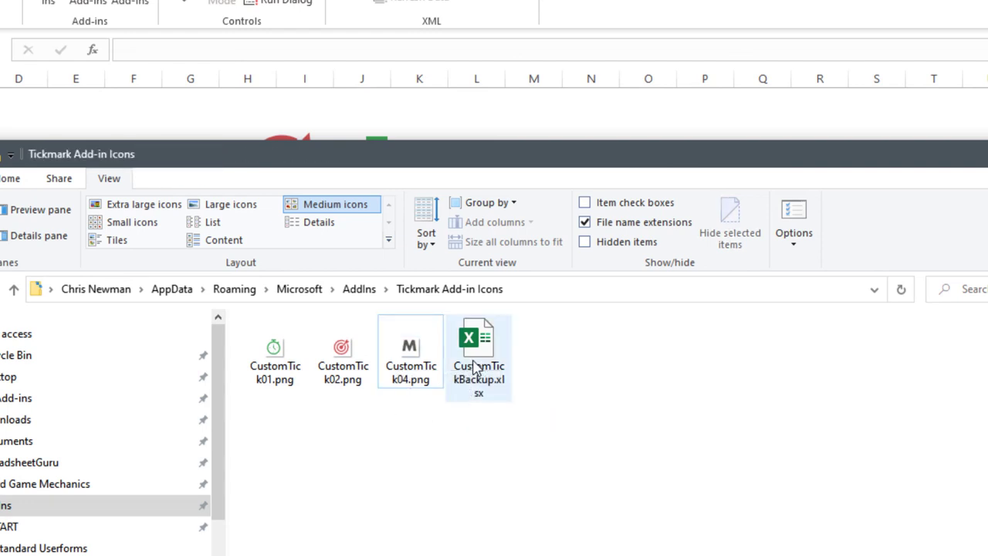
pyautogui.click(410, 349)
pyautogui.hotkey('ctrl', 'c')
pyautogui.hotkey('ctrl', 'v')
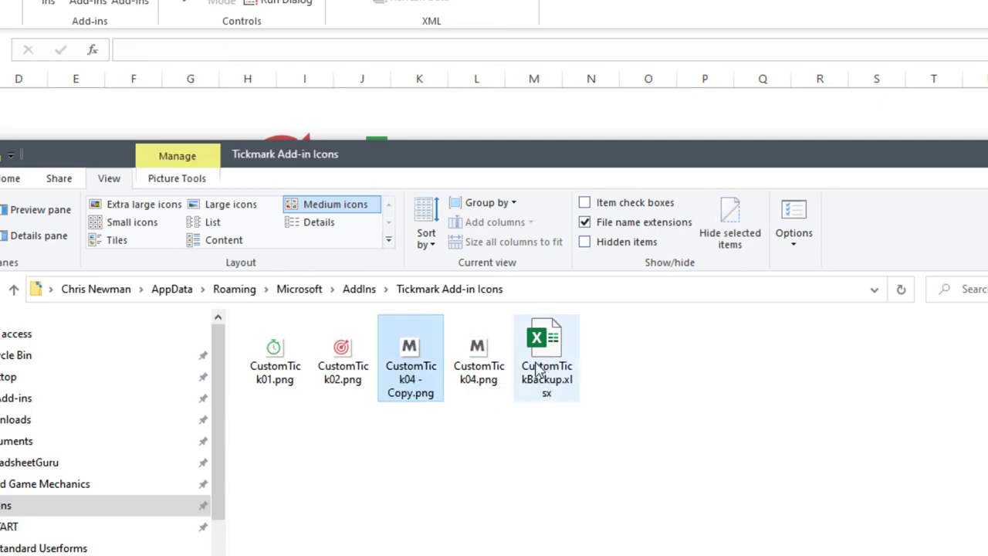
# Rename the copy of CustomTick04.png as CustomTick03.png
pyautogui.click(409, 378)
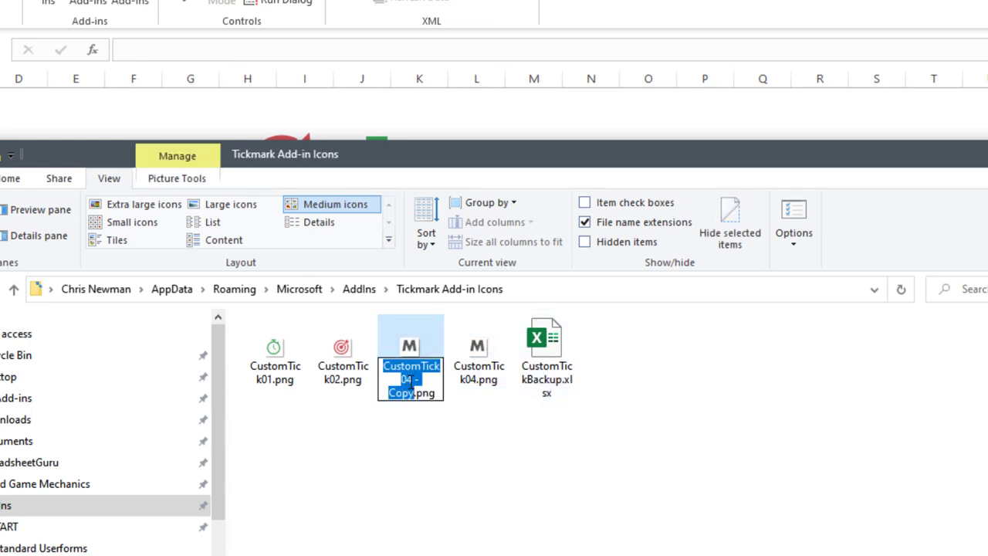
pyautogui.click(413, 379)
pyautogui.press('BackSpace')
pyautogui.write('3')
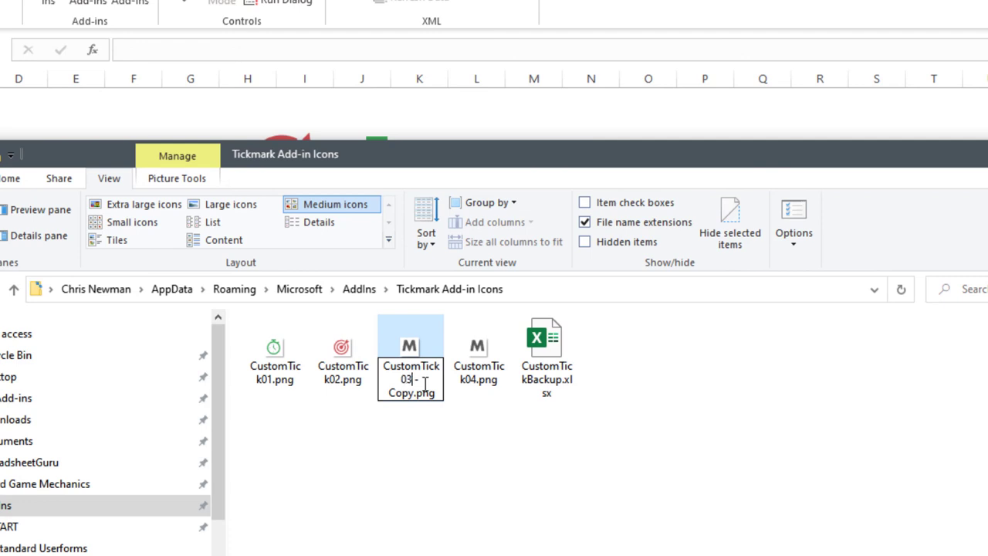
pyautogui.press('Delete')
pyautogui.press('Delete')
pyautogui.press('Delete')
pyautogui.press('Delete')
pyautogui.press('Delete')
pyautogui.press('Delete')
pyautogui.press('Delete')
pyautogui.press('Return')
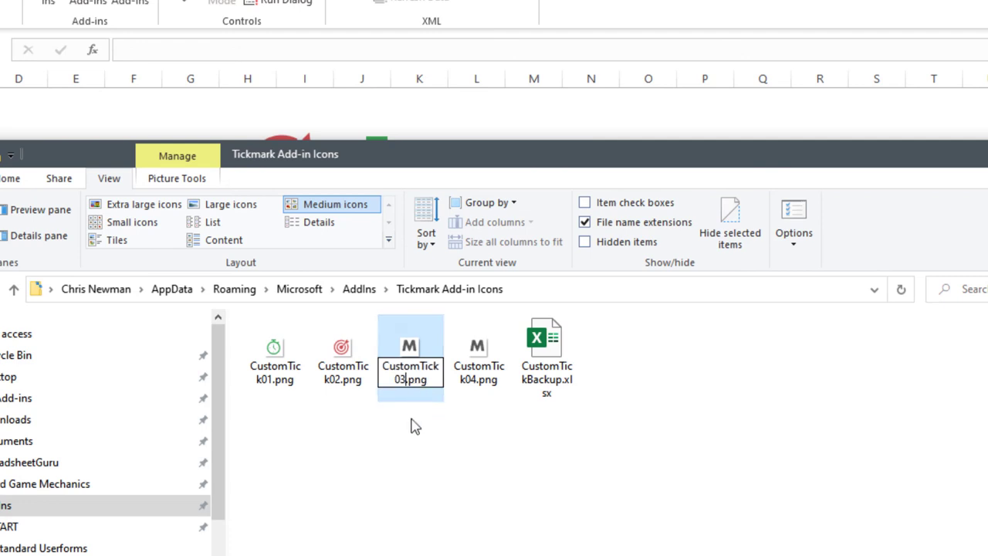
pyautogui.click(474, 393)
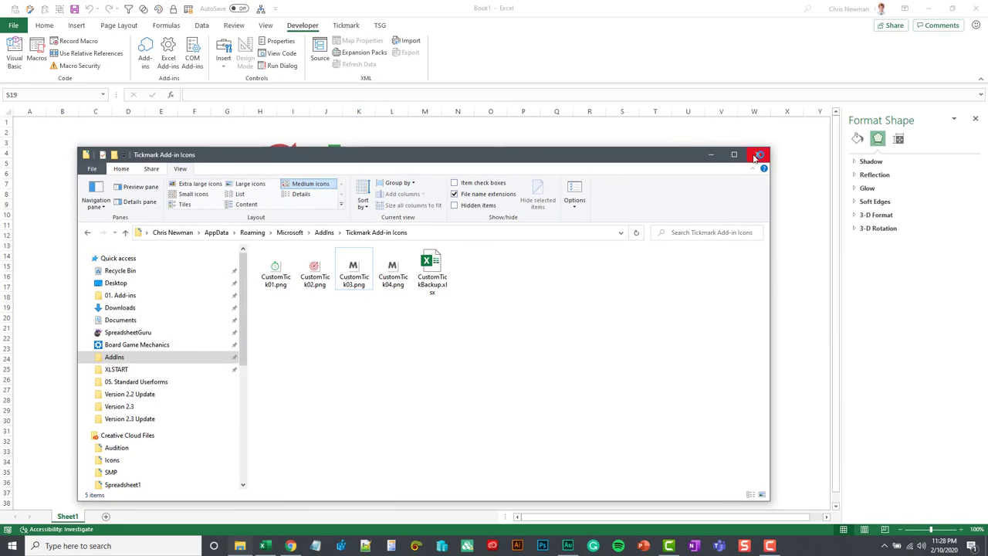
# Close the icons folder, return to the Excel workbook and delete custom tick 04, Manager (Temp), in the Custom Tick Manager
pyautogui.click(759, 155)
pyautogui.click(405, 265)
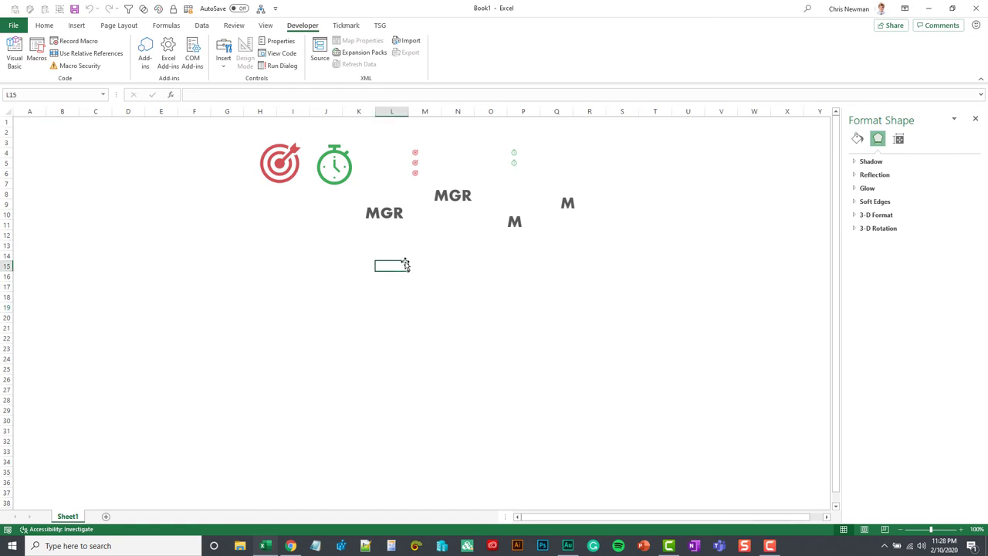
pyautogui.click(352, 25)
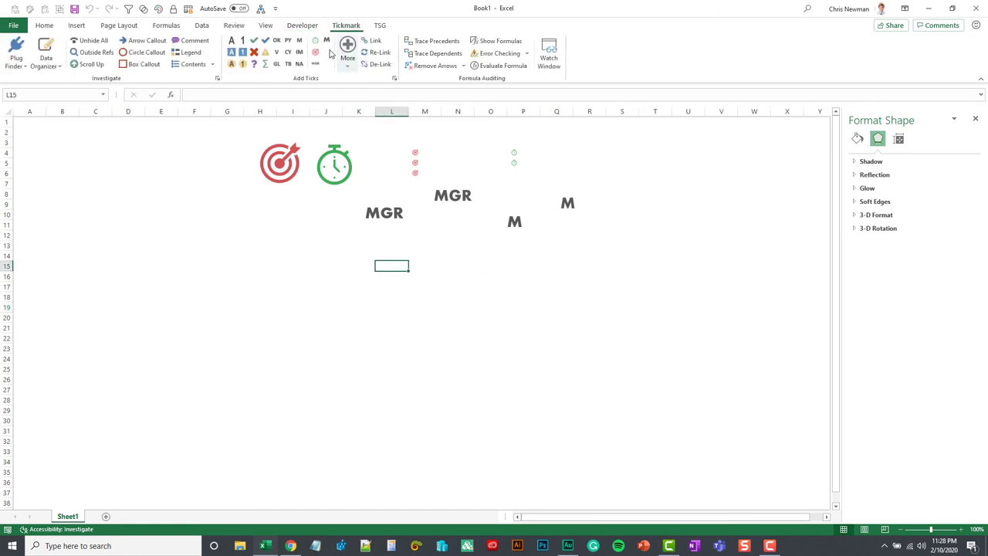
pyautogui.click(347, 55)
pyautogui.click(379, 123)
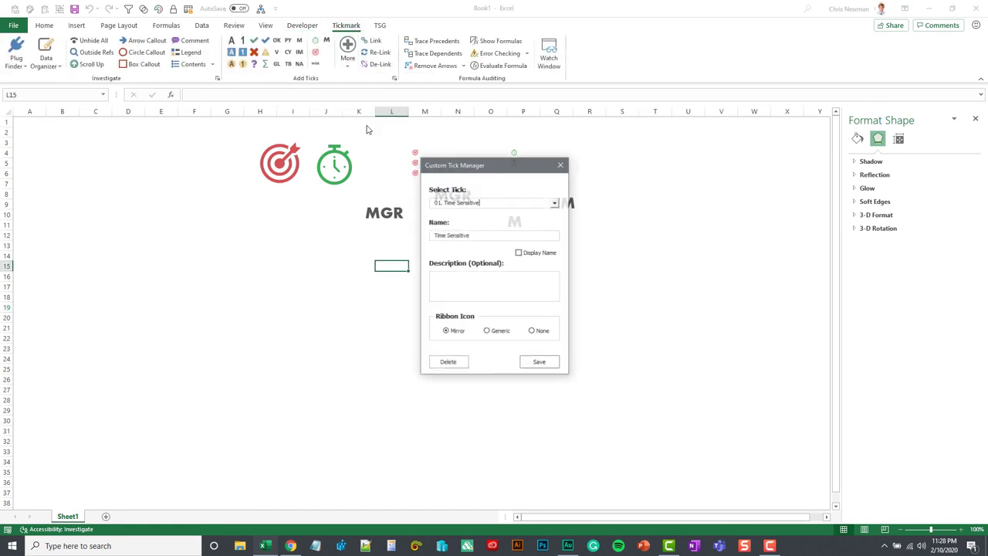
pyautogui.click(556, 203)
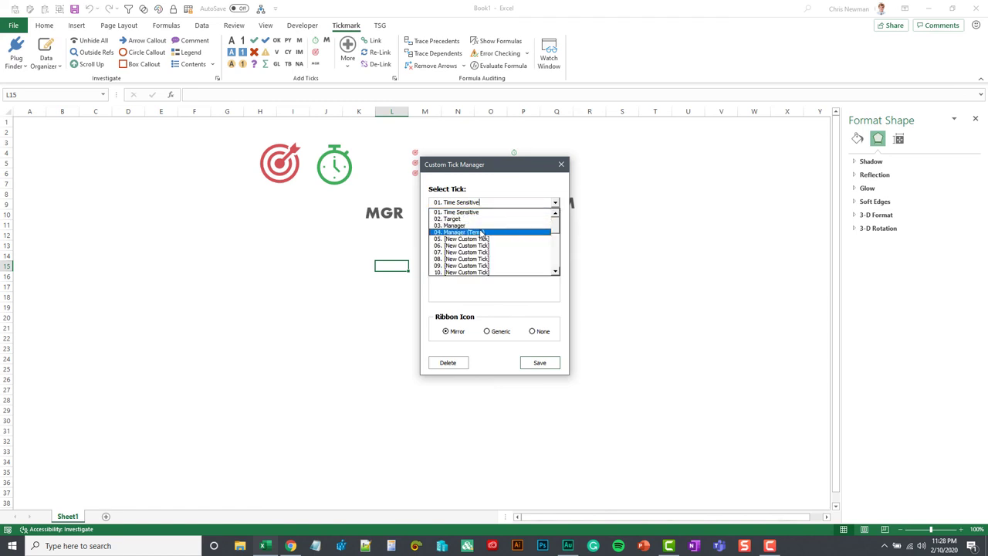
pyautogui.click(479, 233)
pyautogui.click(449, 363)
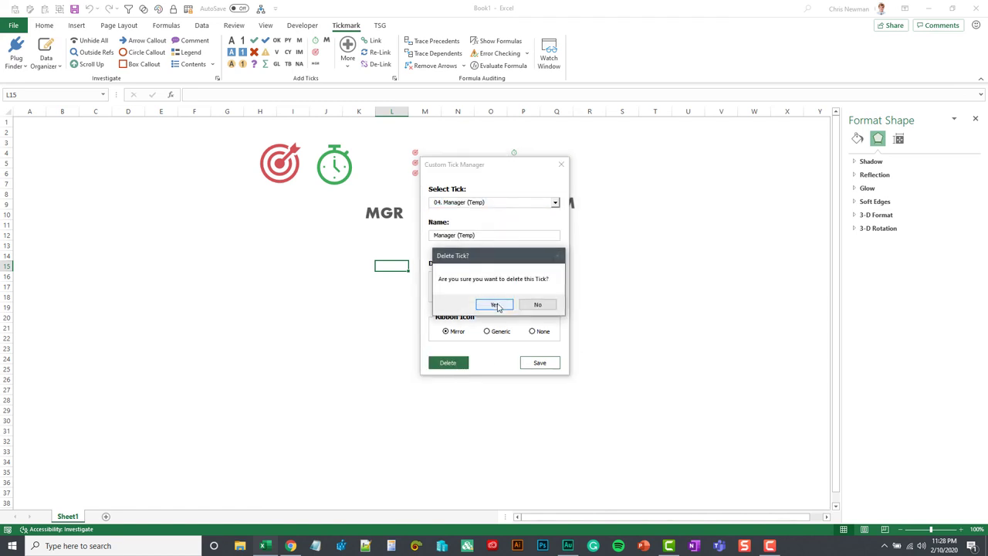
pyautogui.click(495, 305)
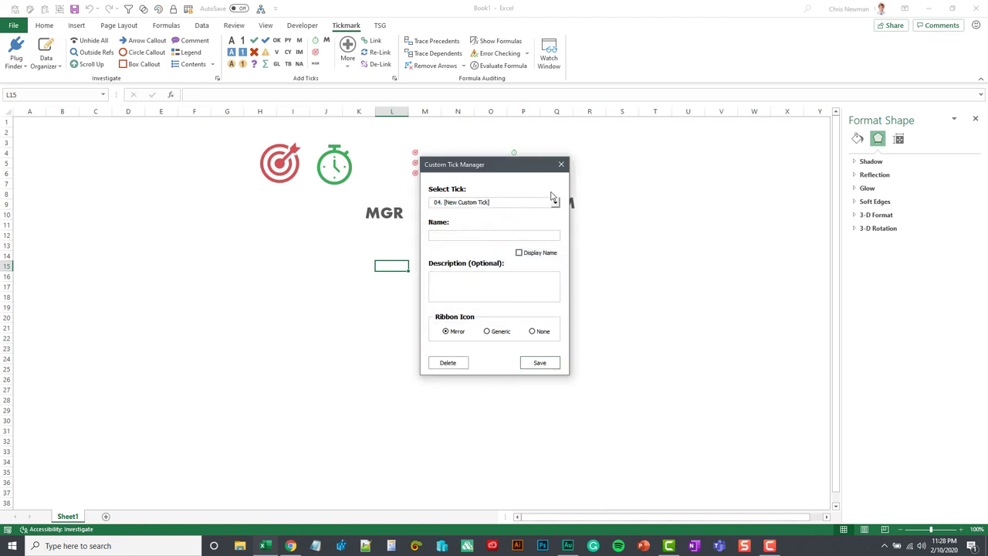
pyautogui.click(561, 165)
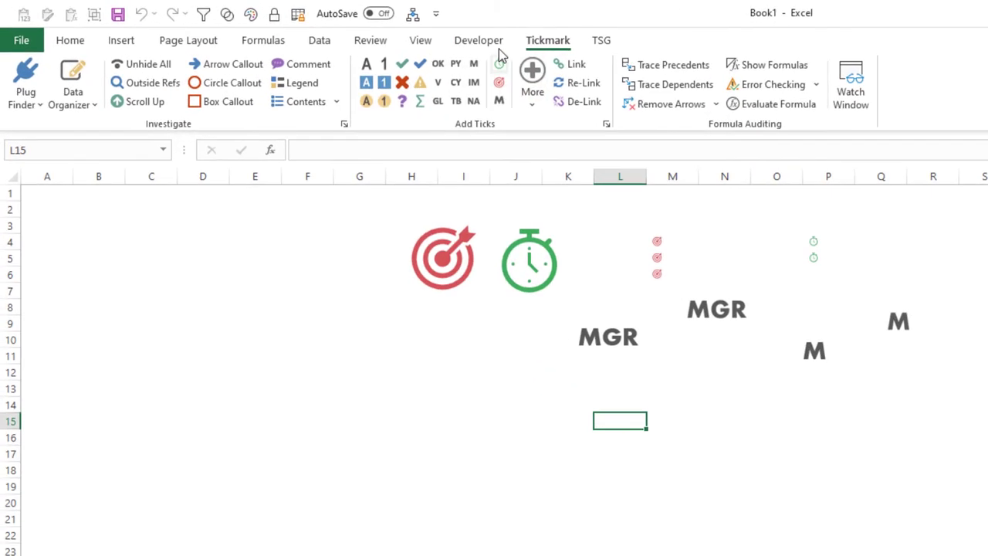
# Insert the Manager custom tick at cell M14 and move it to around the border of cells L14 and M14
pyautogui.click(683, 401)
pyautogui.click(501, 101)
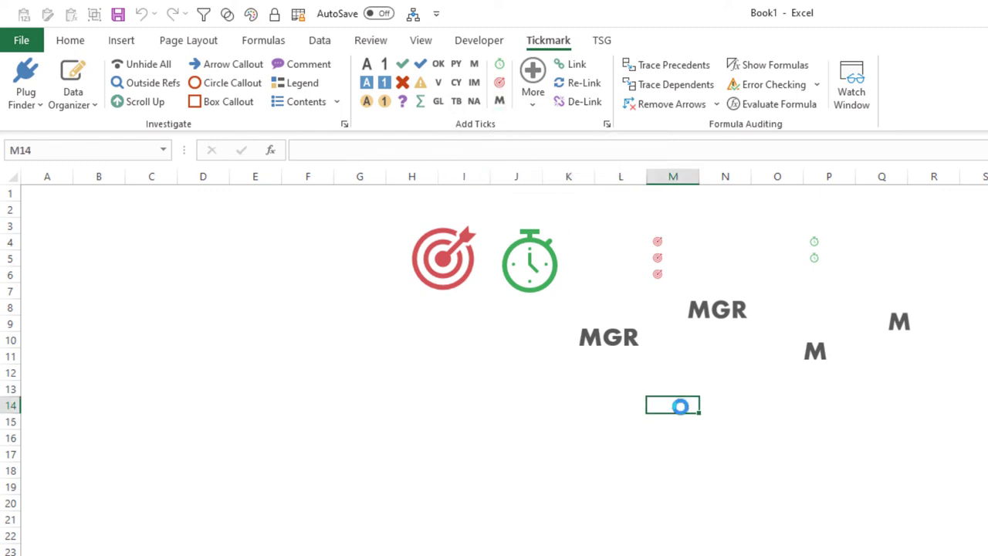
pyautogui.moveTo(662, 401); pyautogui.dragTo(687, 386)
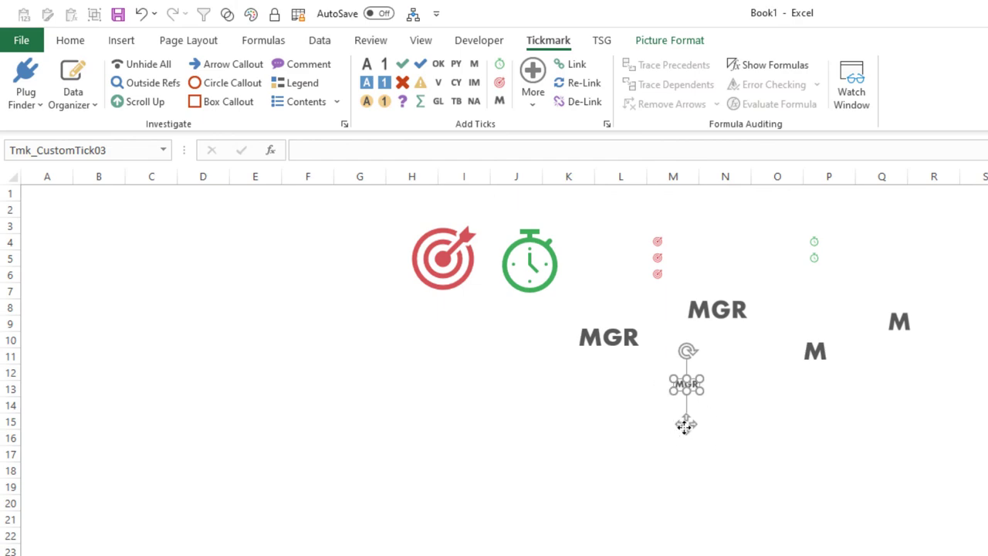
pyautogui.moveTo(686, 421); pyautogui.dragTo(637, 450)
pyautogui.click(728, 419)
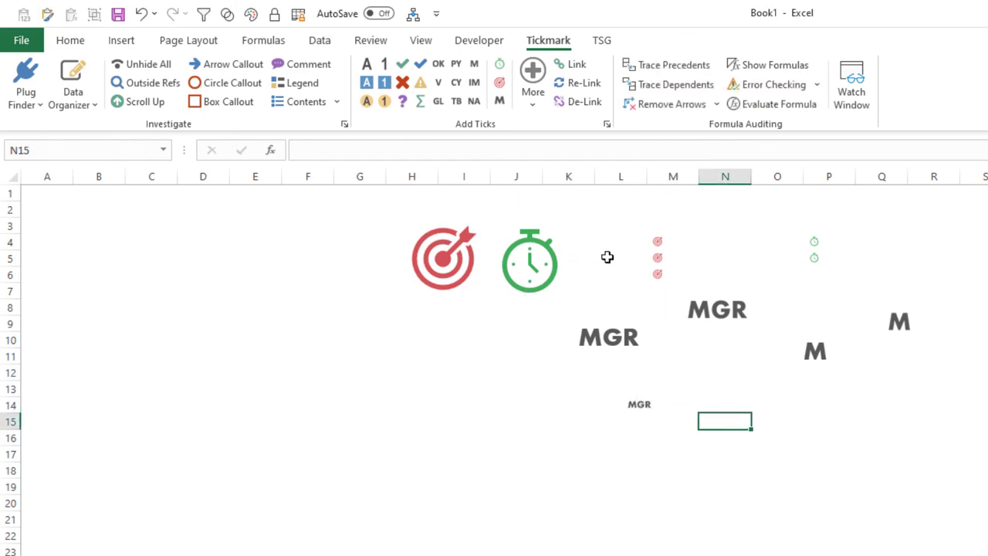